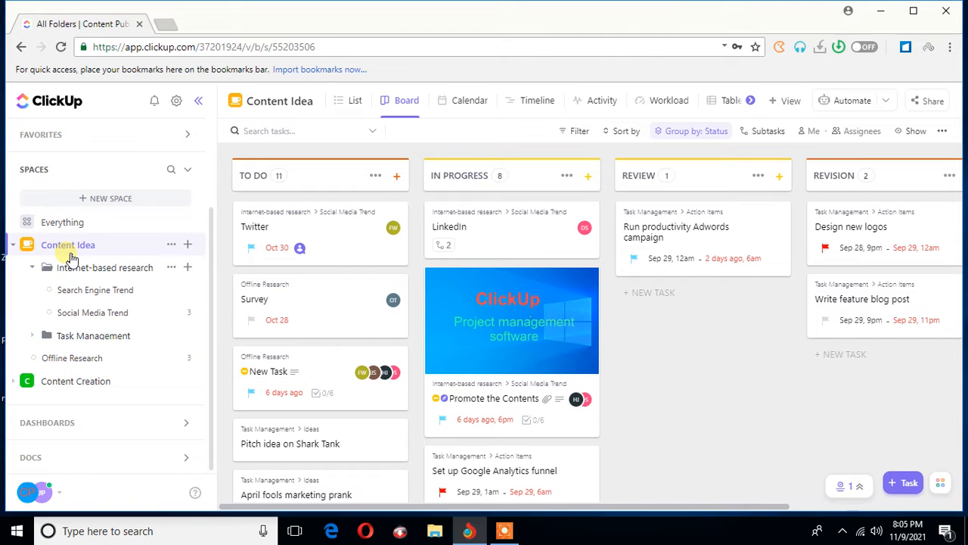
Examine which items can be created in the Content Idea space and in its Internet-based research folder.
{"action": "left_click", "coordinate": [38, 380]}
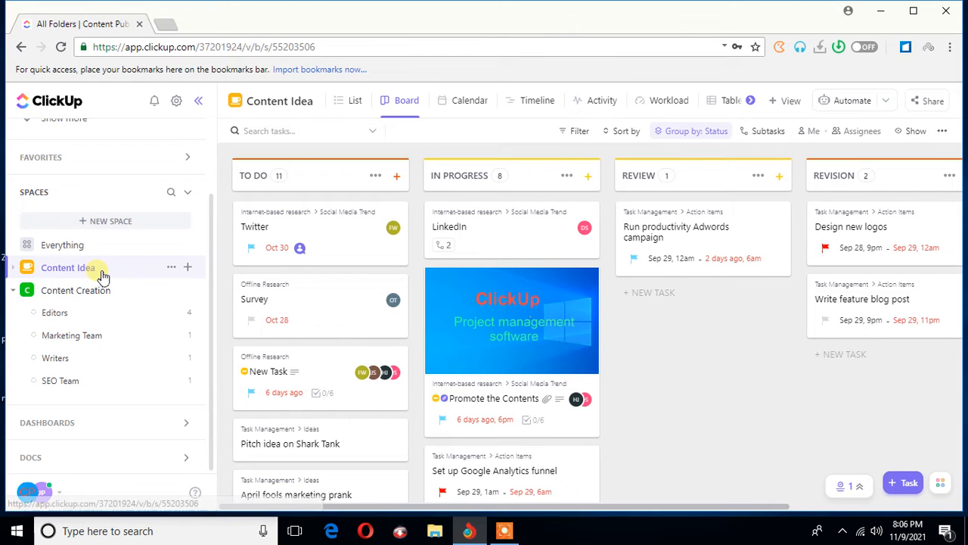
{"action": "left_click", "coordinate": [190, 269]}
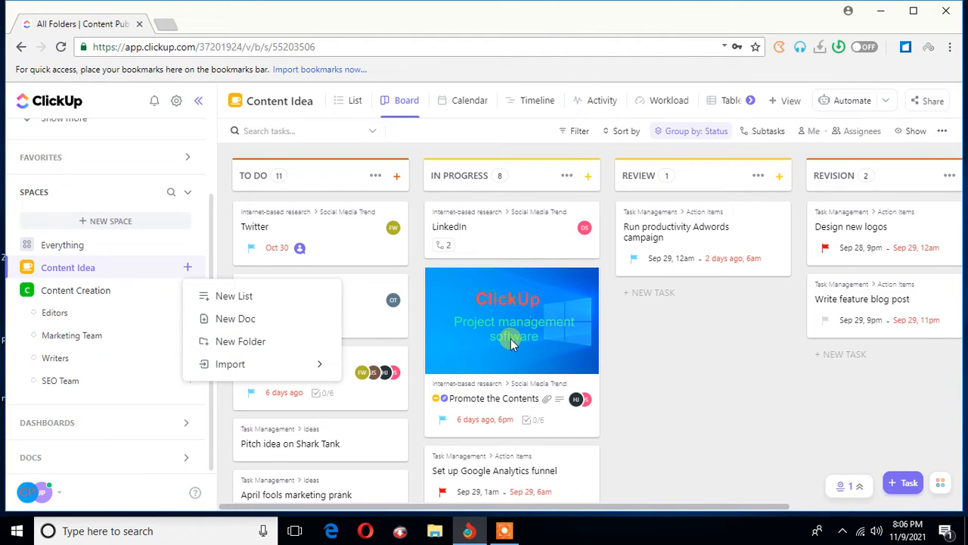
{"action": "left_click", "coordinate": [626, 347]}
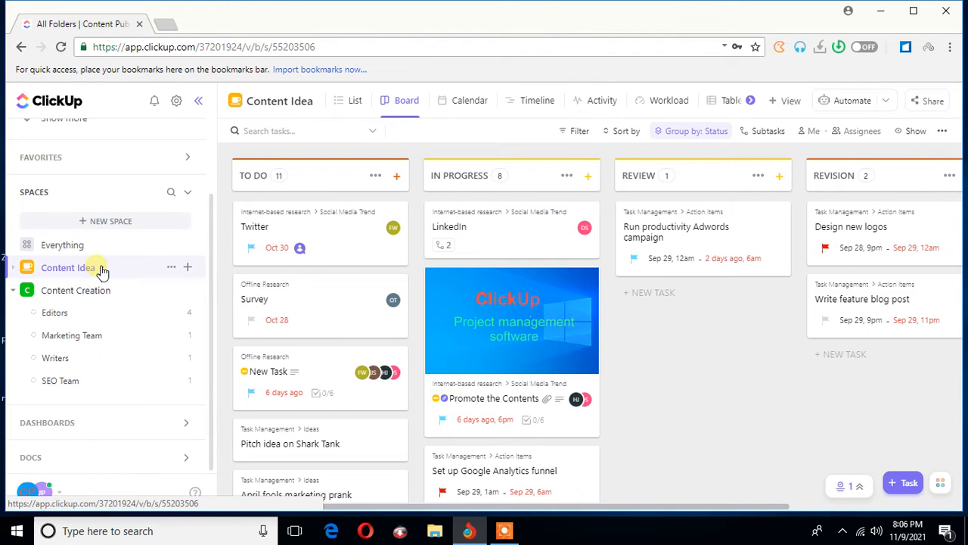
{"action": "left_click", "coordinate": [22, 272]}
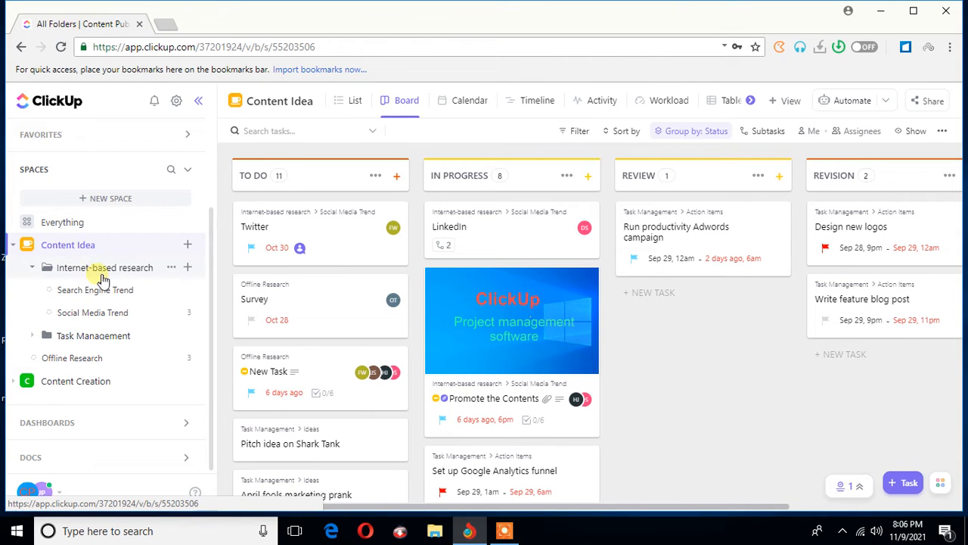
{"action": "left_click", "coordinate": [187, 270]}
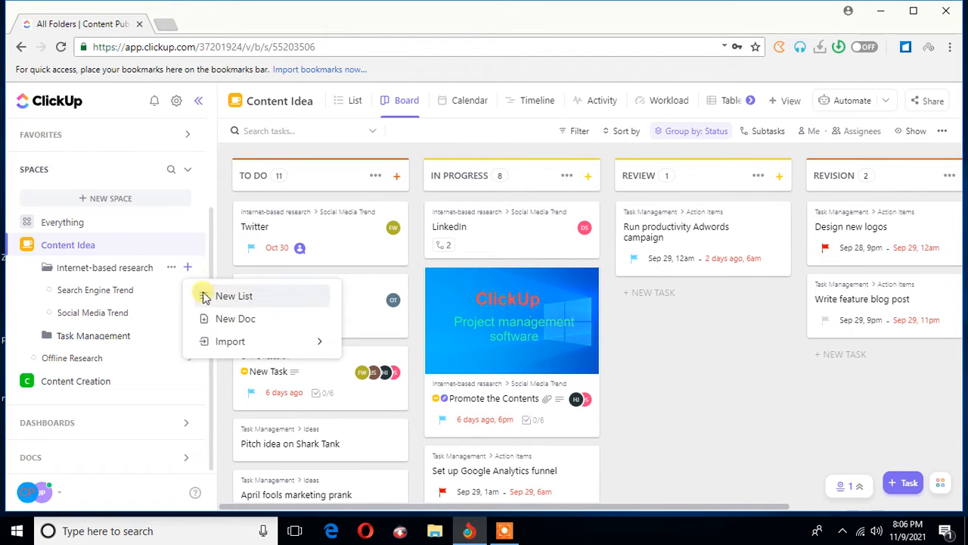
{"action": "left_click", "coordinate": [98, 250]}
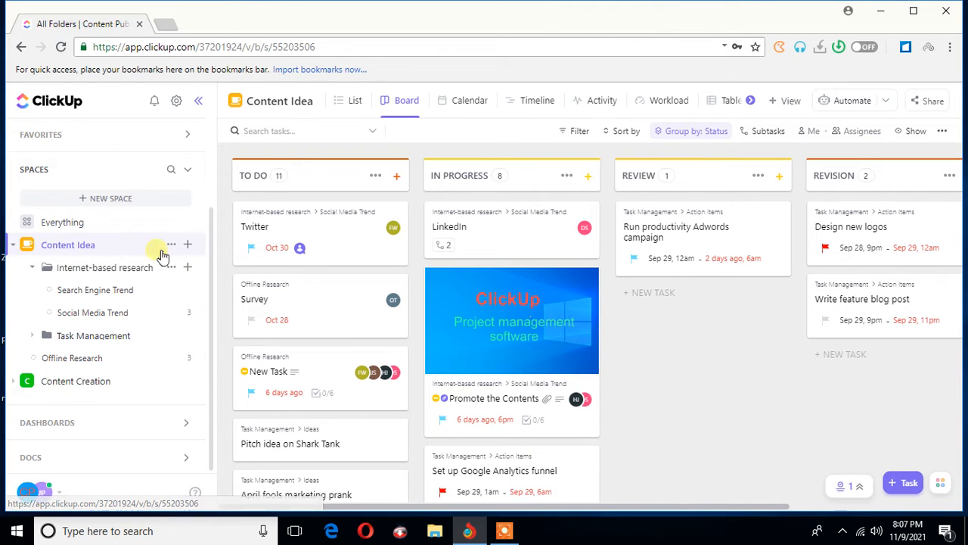
{"action": "left_click", "coordinate": [189, 245]}
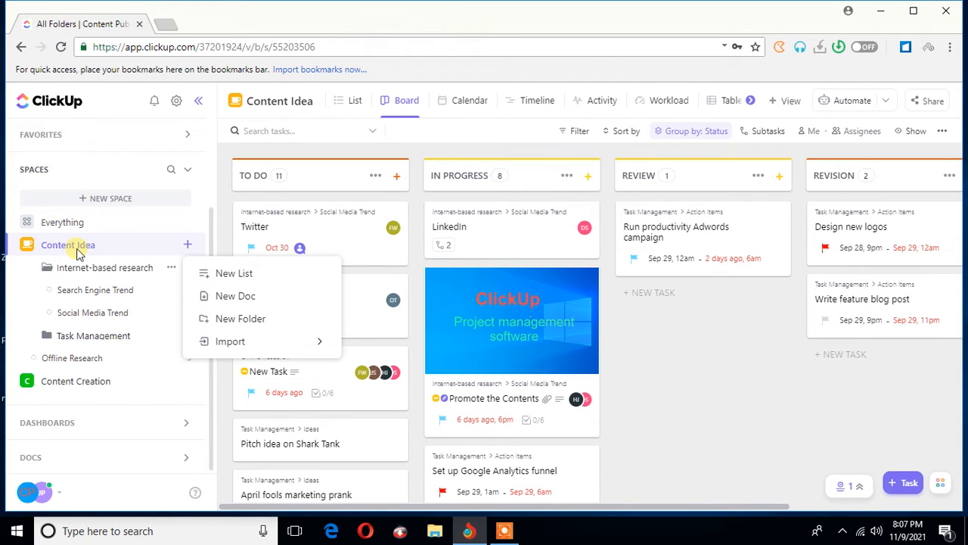
{"action": "left_click", "coordinate": [106, 389]}
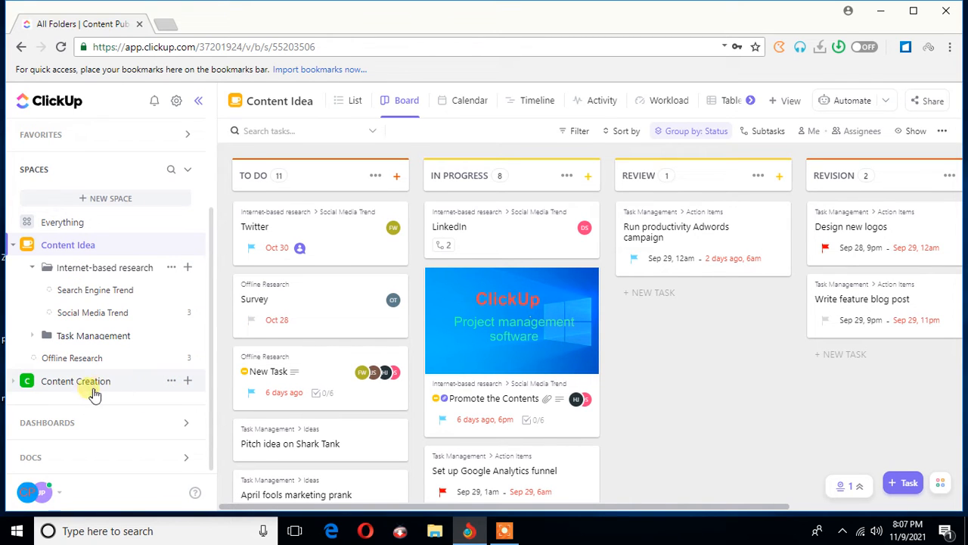
Start a new folder in the Content Creation space and name it "Content creators".
{"action": "left_click", "coordinate": [195, 389]}
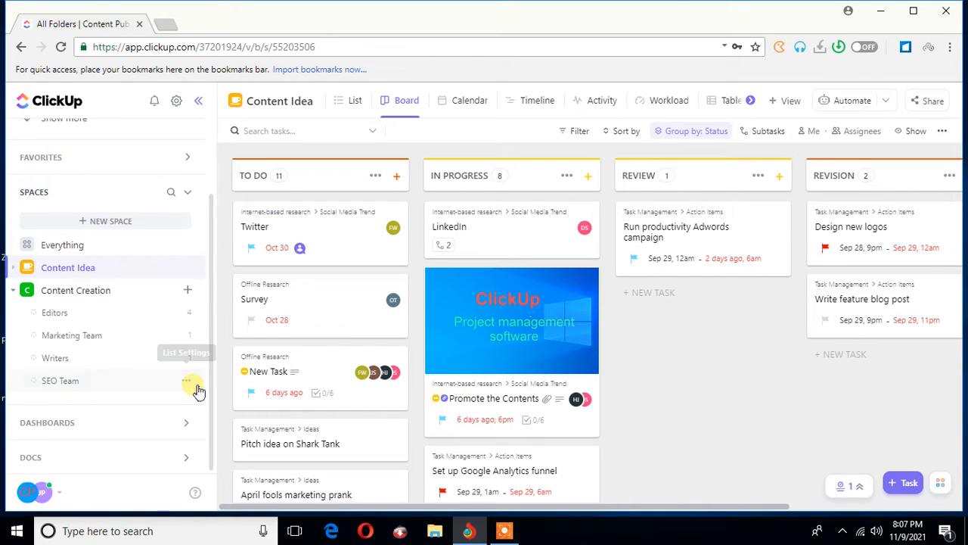
{"action": "left_click", "coordinate": [200, 296]}
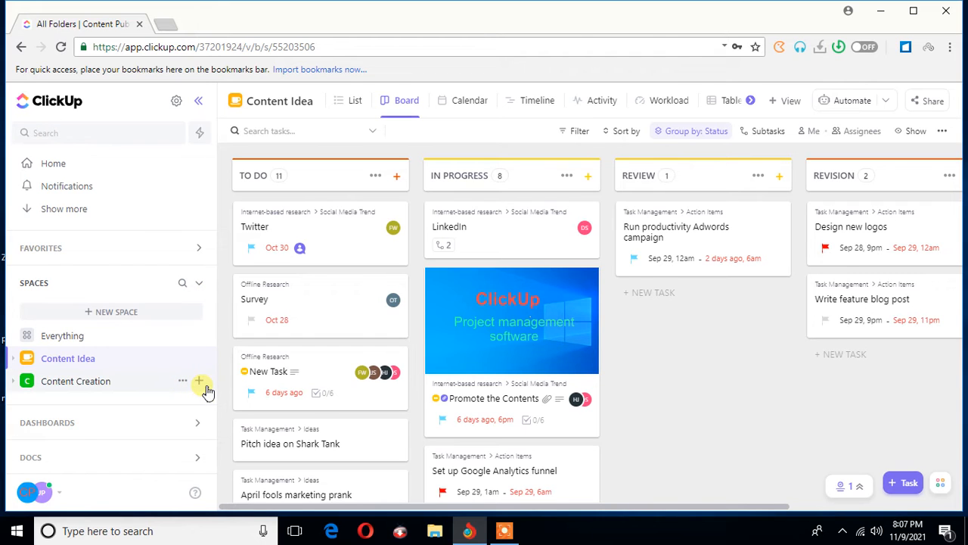
{"action": "left_click", "coordinate": [207, 390]}
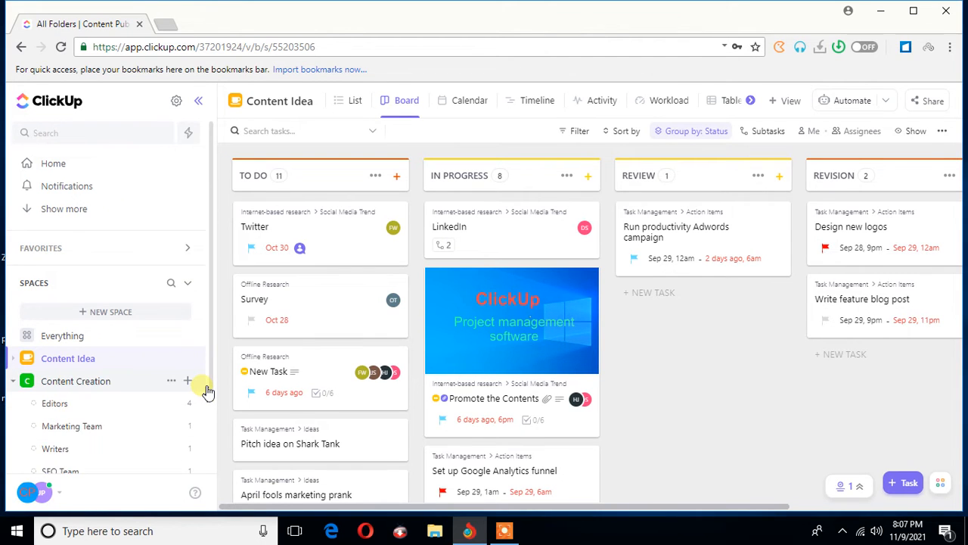
{"action": "scroll", "coordinate": [207, 392], "scroll_direction": "down", "scroll_amount": 2}
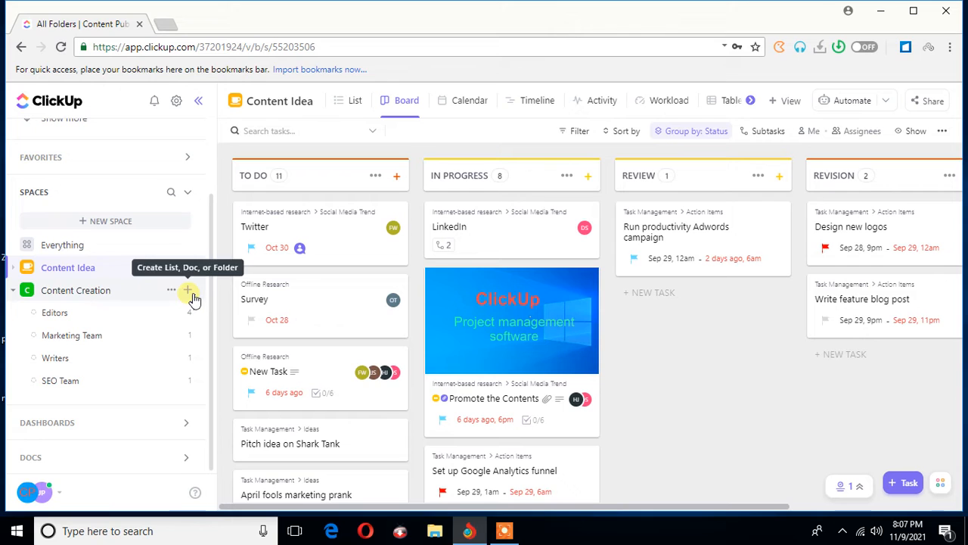
{"action": "left_click", "coordinate": [189, 292]}
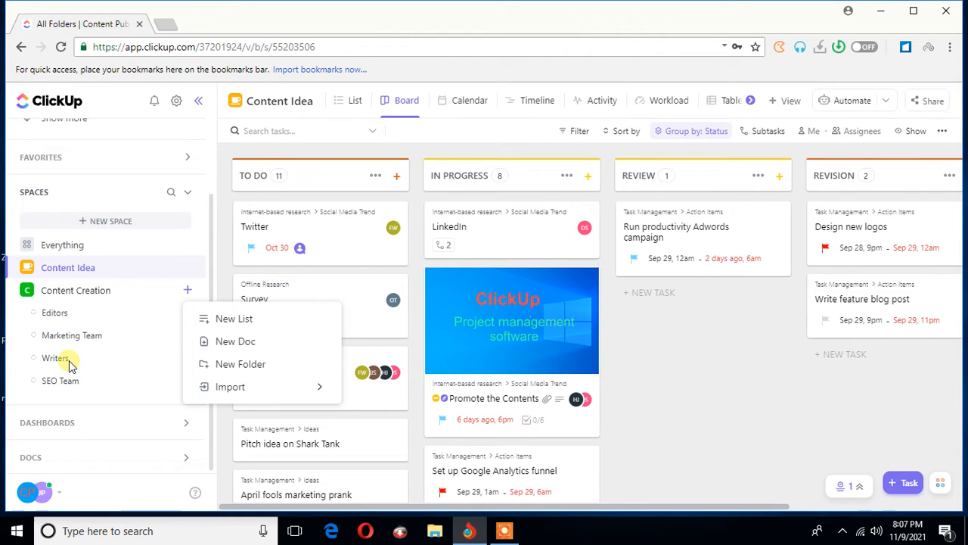
{"action": "left_click", "coordinate": [254, 367]}
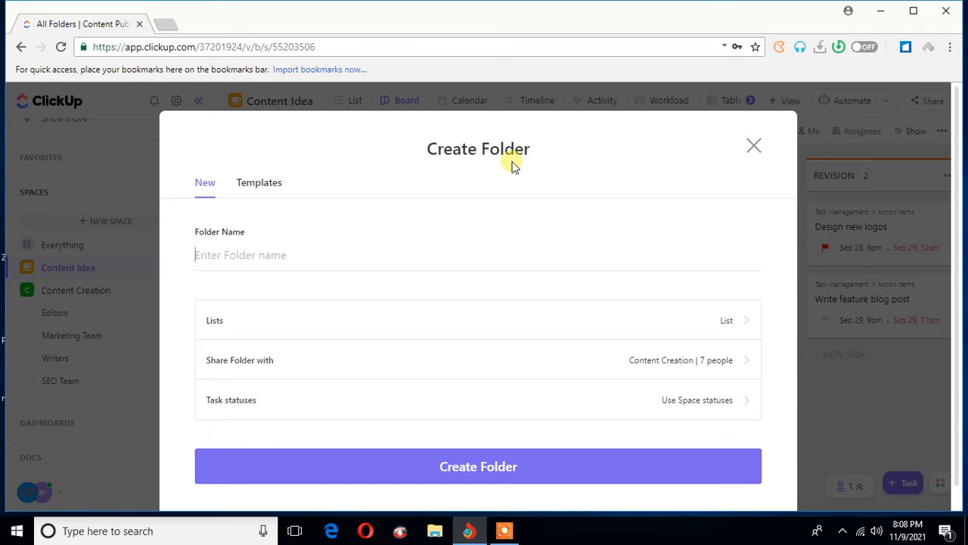
{"action": "left_click", "coordinate": [296, 260]}
{"action": "type", "text": "Content creaors"}
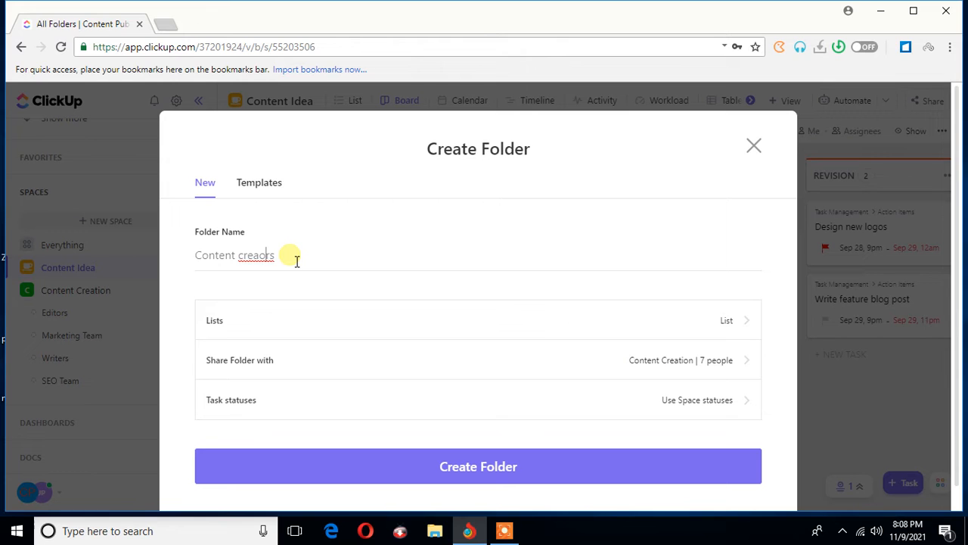
{"action": "type", "text": "t"}
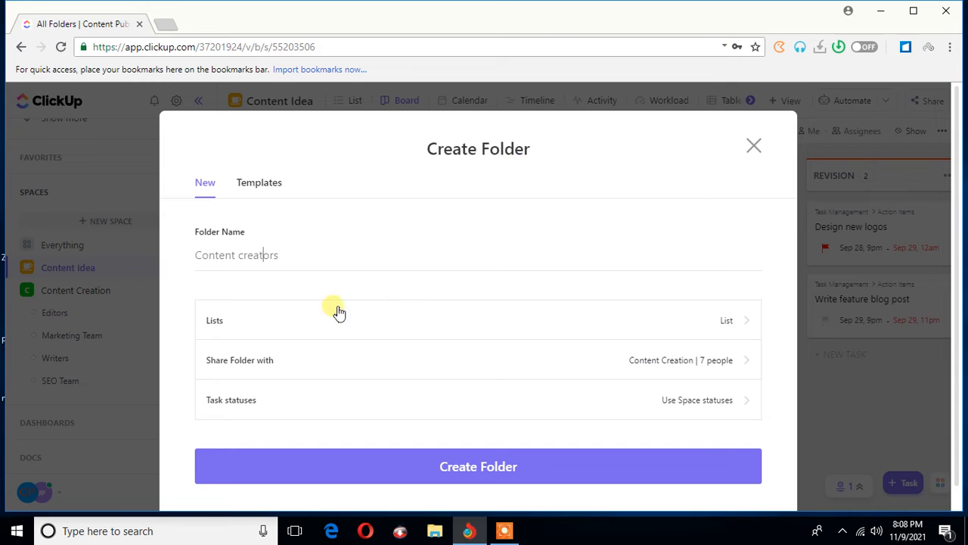
Replace the new folder's default list with one named LIST1.
{"action": "left_click", "coordinate": [734, 321]}
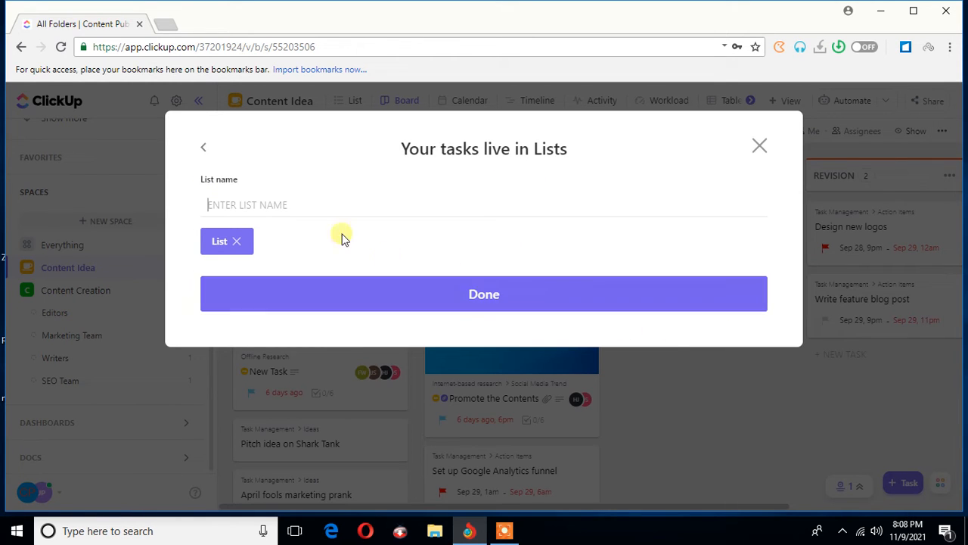
{"action": "left_click", "coordinate": [237, 242]}
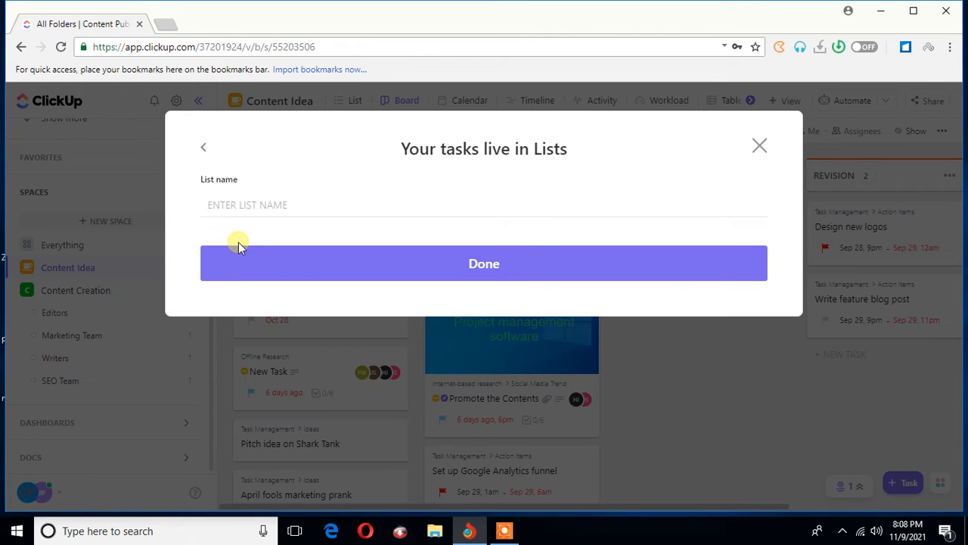
{"action": "left_click", "coordinate": [205, 150]}
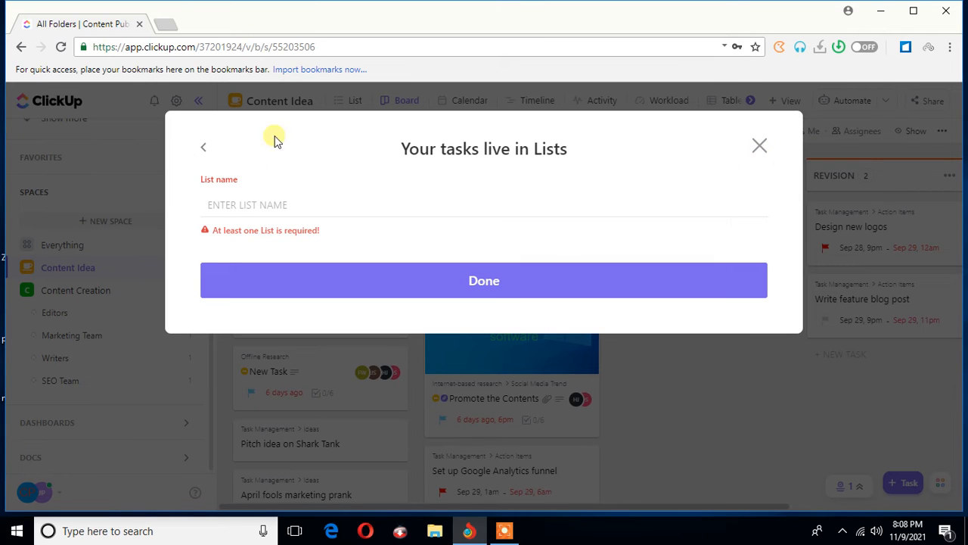
{"action": "left_click", "coordinate": [244, 206]}
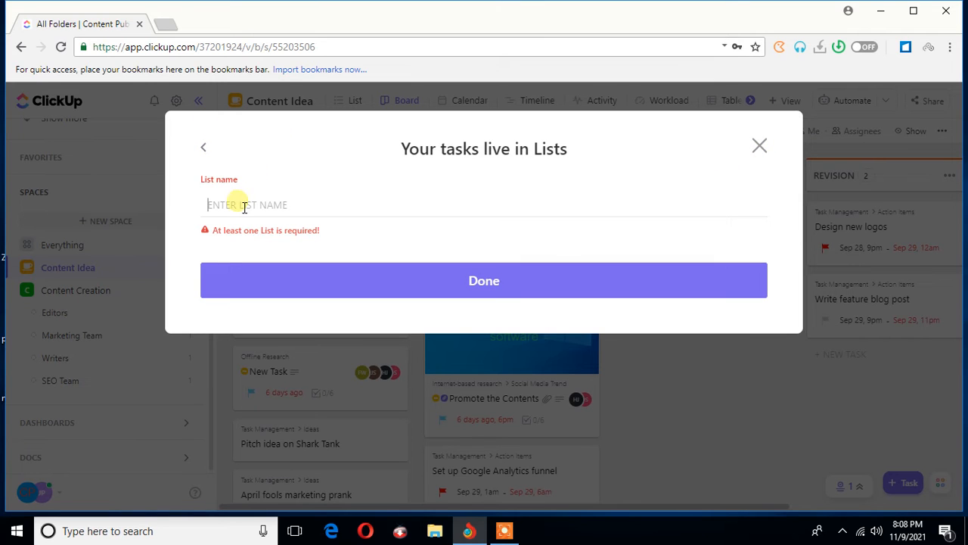
{"action": "type", "text": "LIST1"}
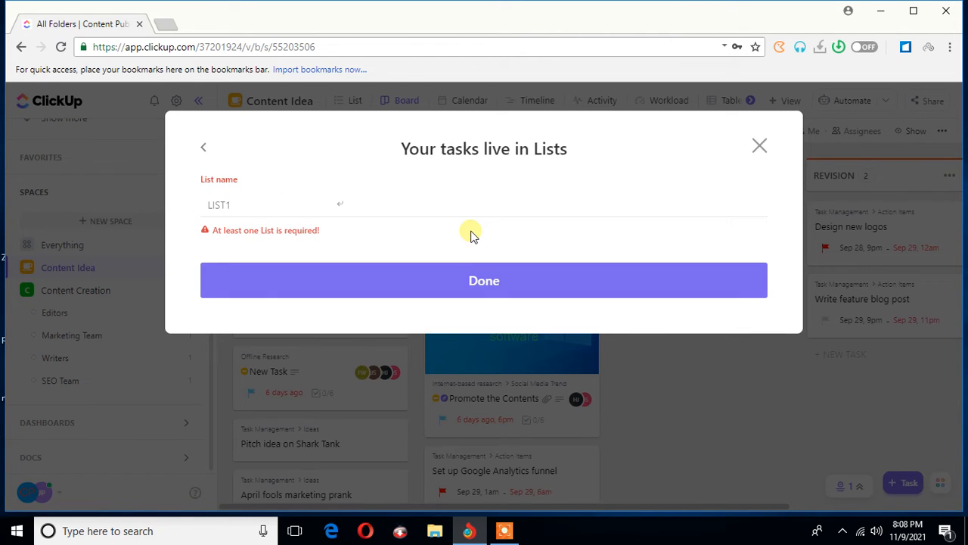
{"action": "left_click", "coordinate": [478, 282]}
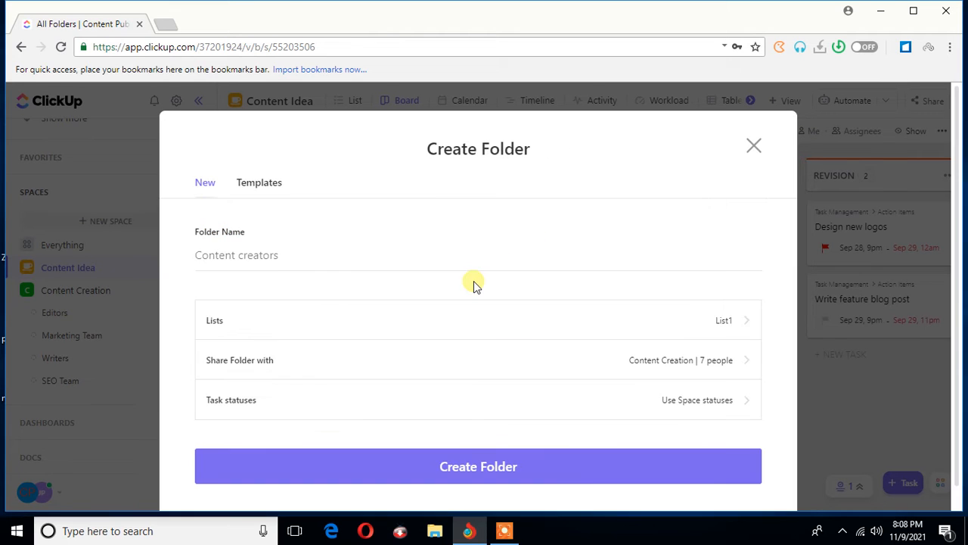
{"action": "left_click", "coordinate": [744, 322]}
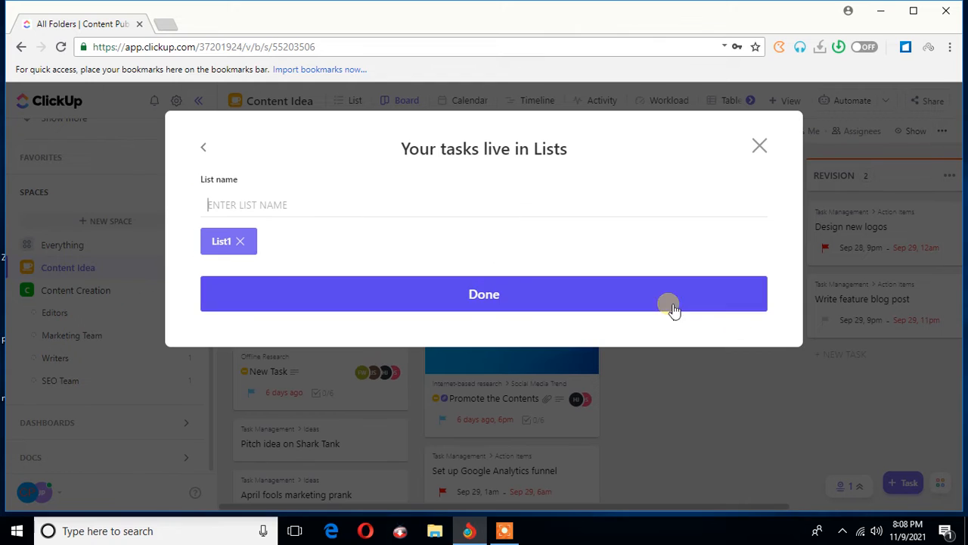
{"action": "left_click", "coordinate": [205, 148]}
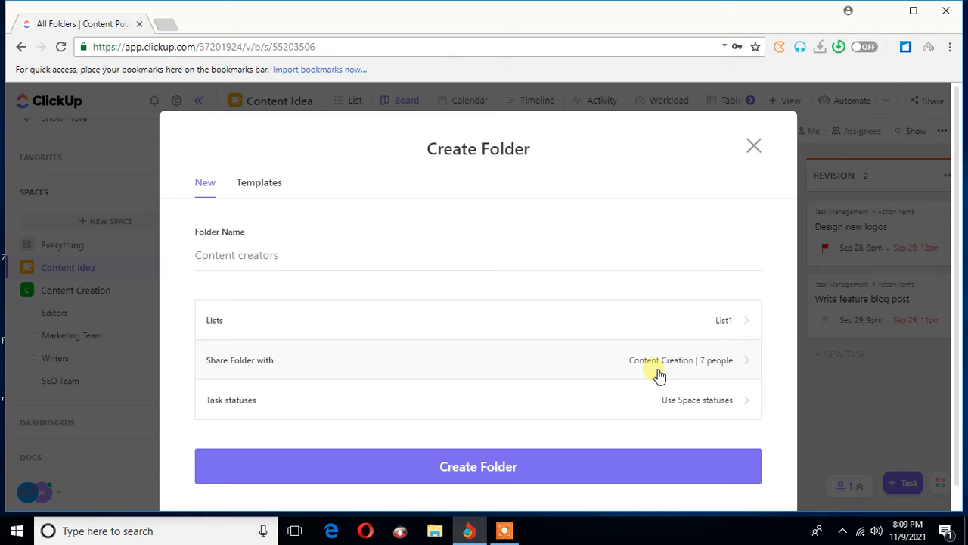
Make the new folder private and turn on sharing for the workspace owner and two other members.
{"action": "left_click", "coordinate": [725, 370]}
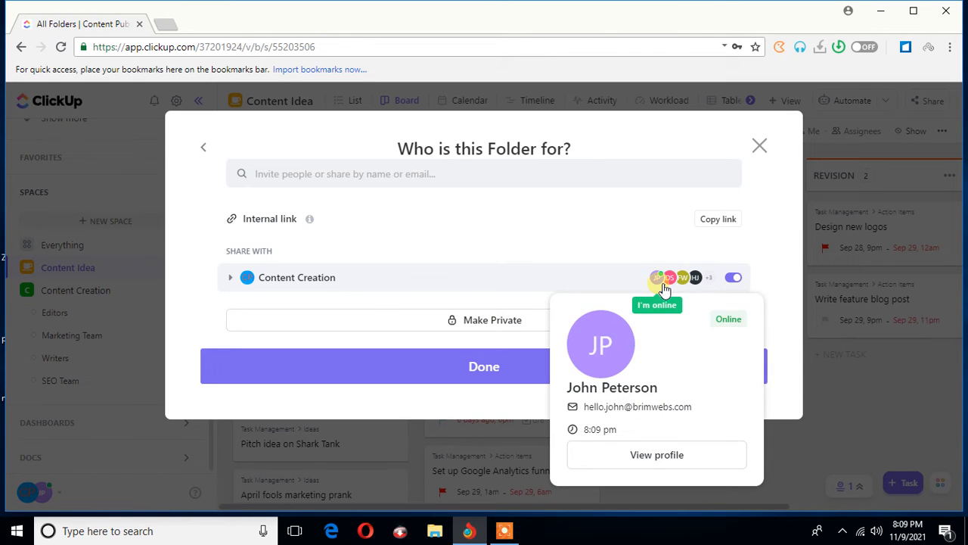
{"action": "left_click", "coordinate": [505, 330]}
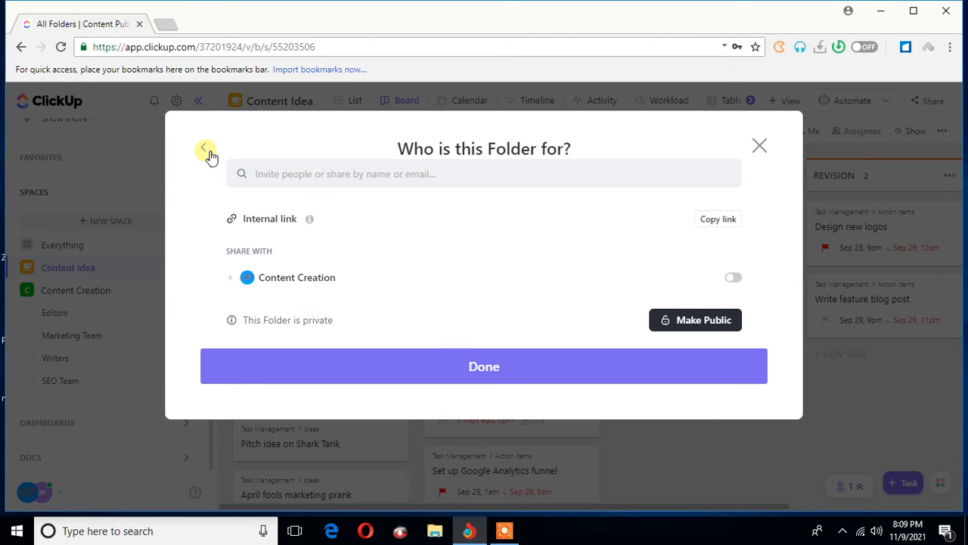
{"action": "left_click", "coordinate": [322, 182]}
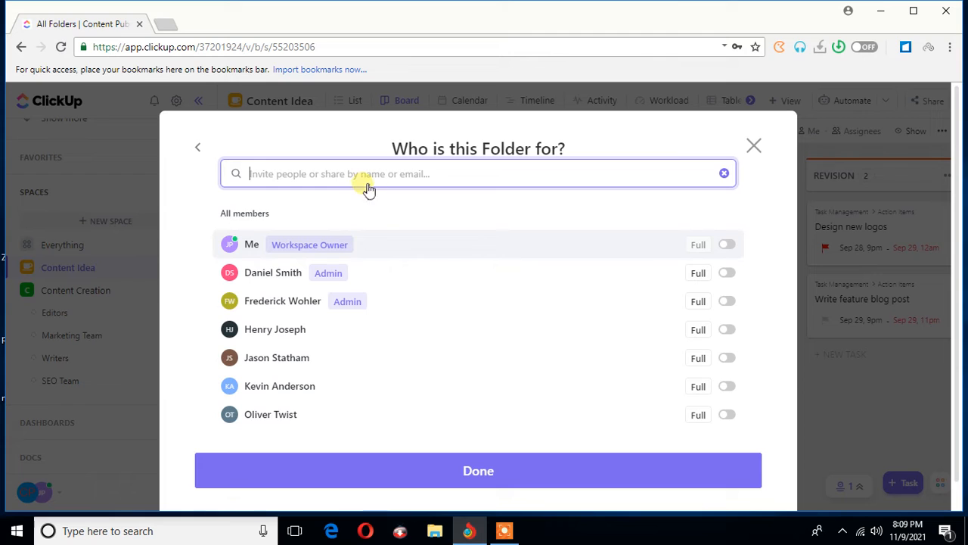
{"action": "left_click", "coordinate": [277, 334]}
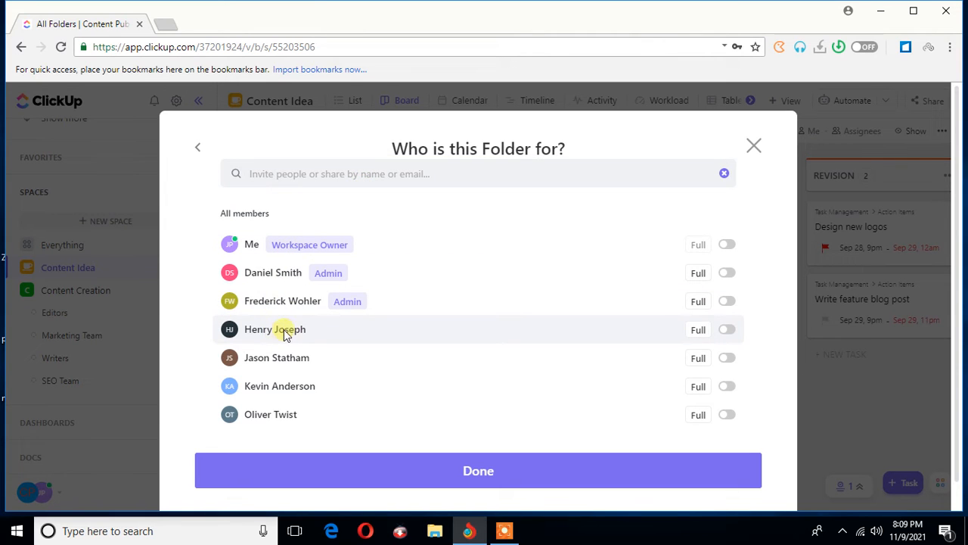
{"action": "left_click", "coordinate": [728, 330]}
{"action": "left_click", "coordinate": [731, 243]}
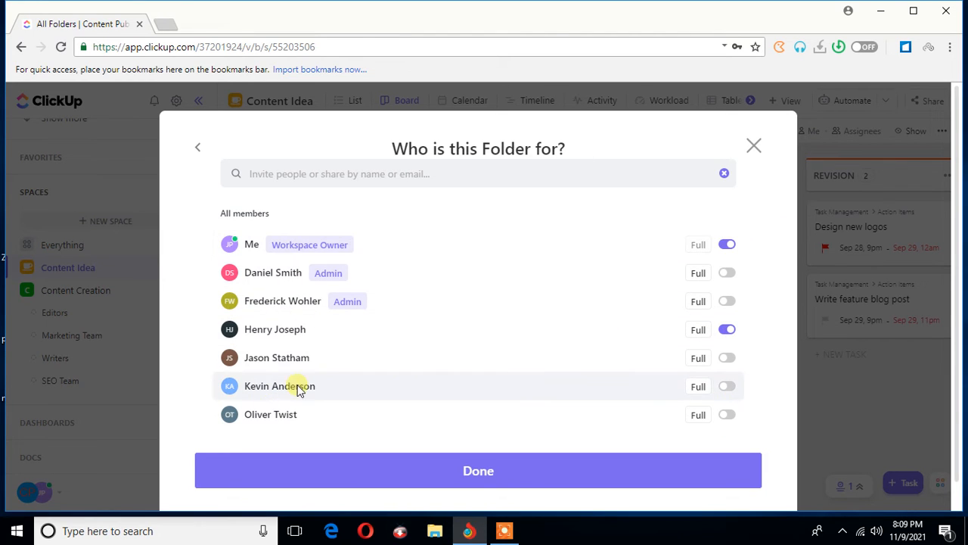
{"action": "left_click", "coordinate": [734, 387]}
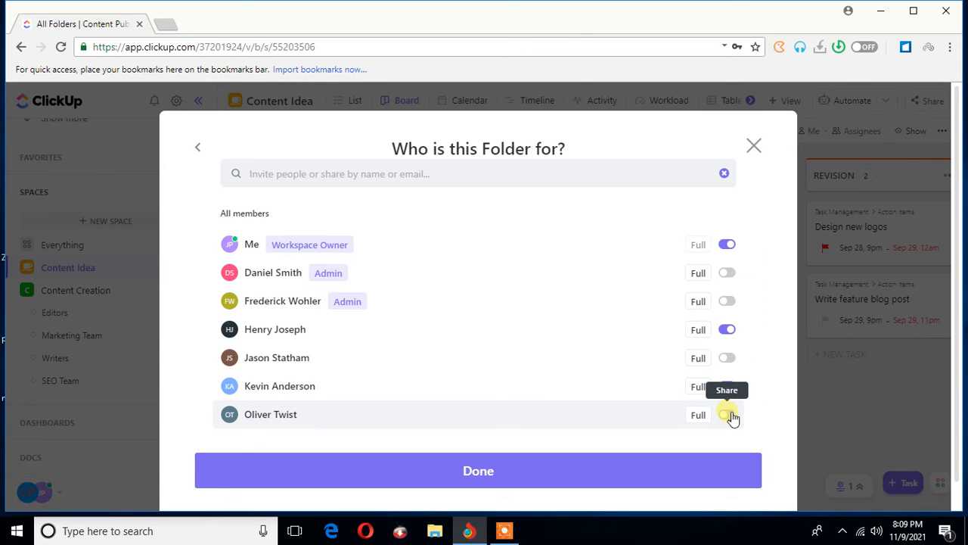
{"action": "left_click", "coordinate": [458, 467]}
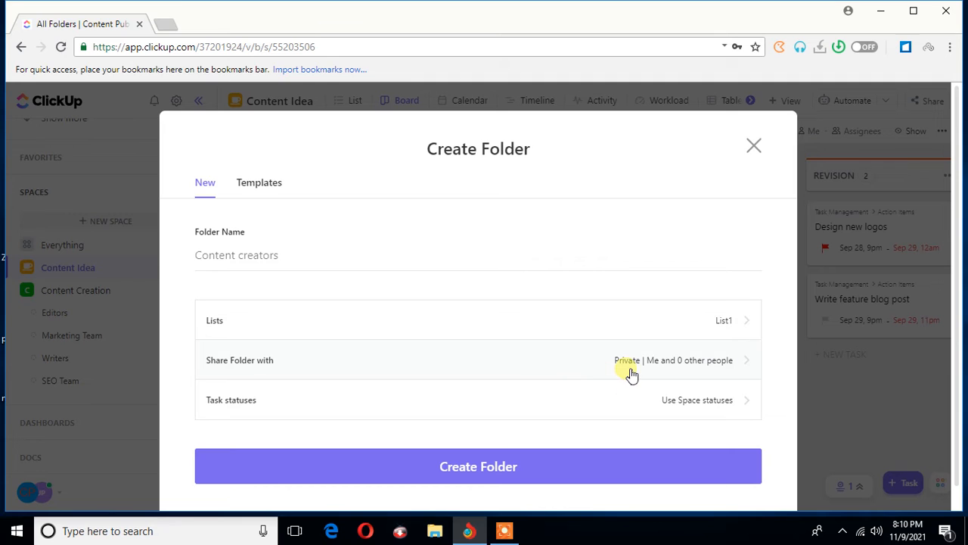
{"action": "left_click", "coordinate": [694, 367]}
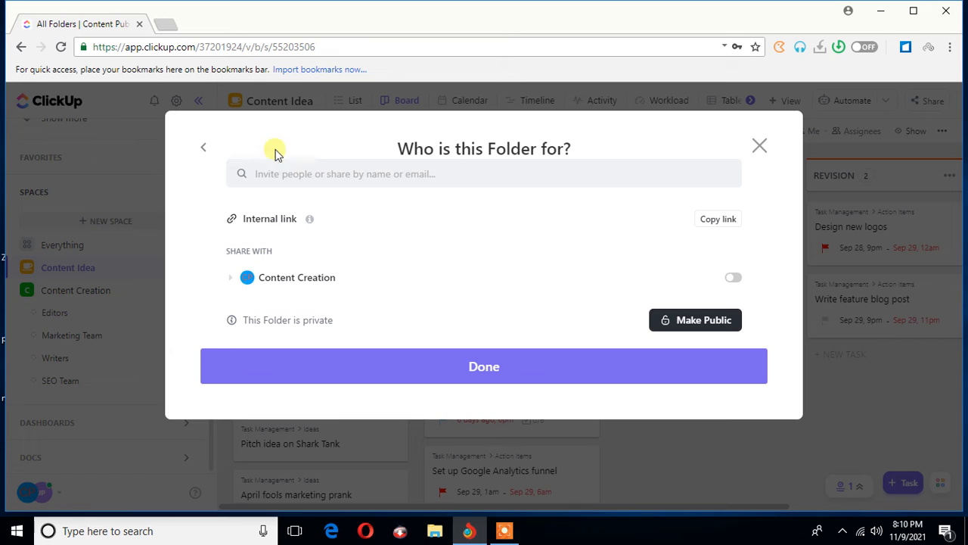
{"action": "left_click", "coordinate": [548, 365]}
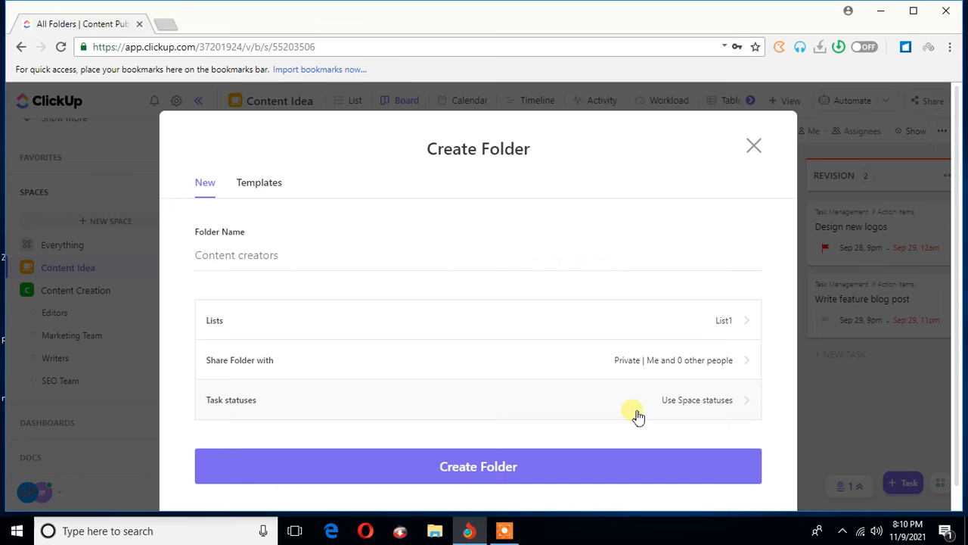
Examine the custom task status templates Normal, Kanban, Space, Marketing, Content and Scrum for the new folder.
{"action": "left_click", "coordinate": [687, 407]}
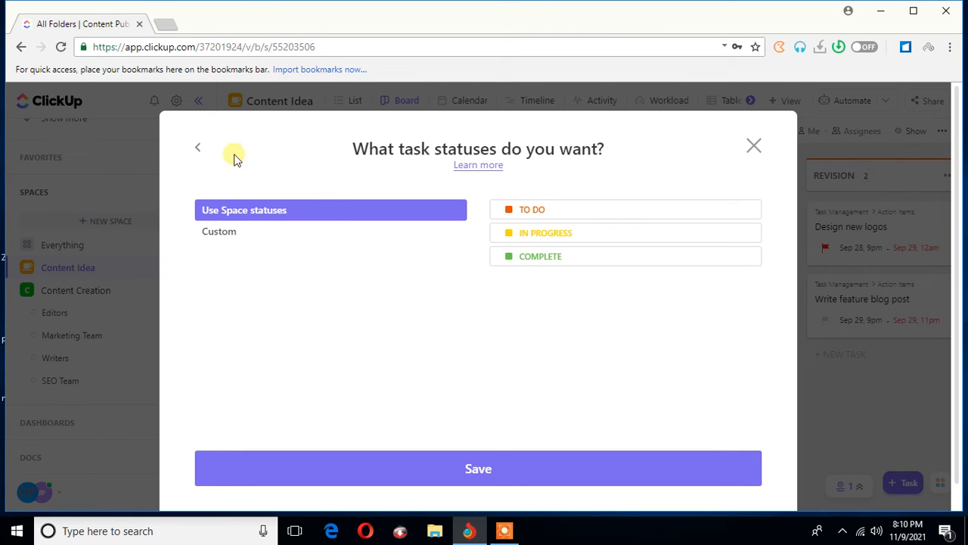
{"action": "left_click", "coordinate": [235, 237]}
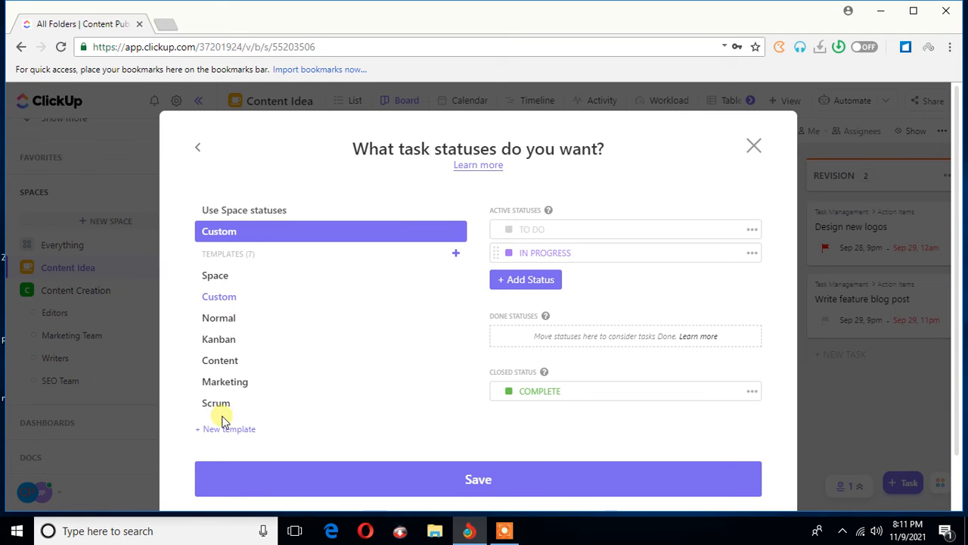
{"action": "left_click", "coordinate": [235, 321]}
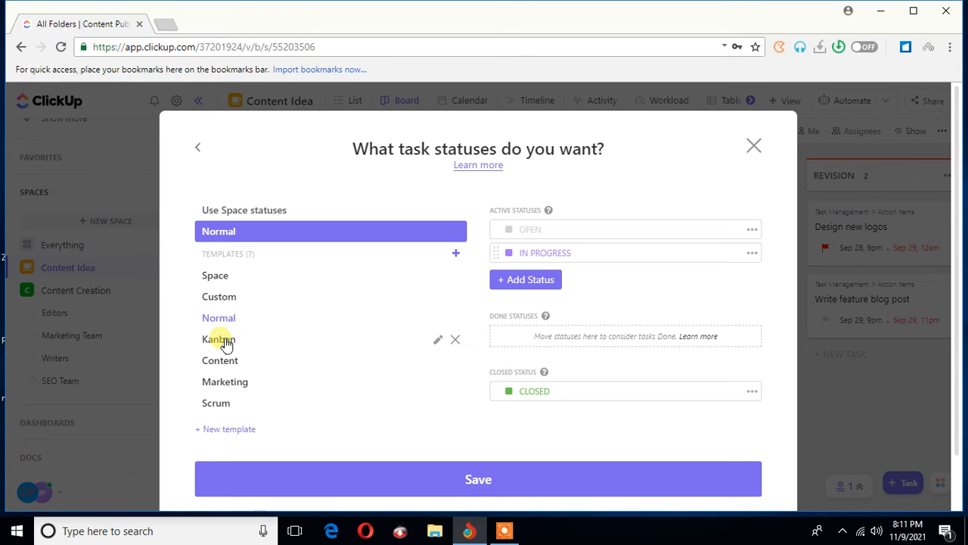
{"action": "left_click", "coordinate": [224, 341]}
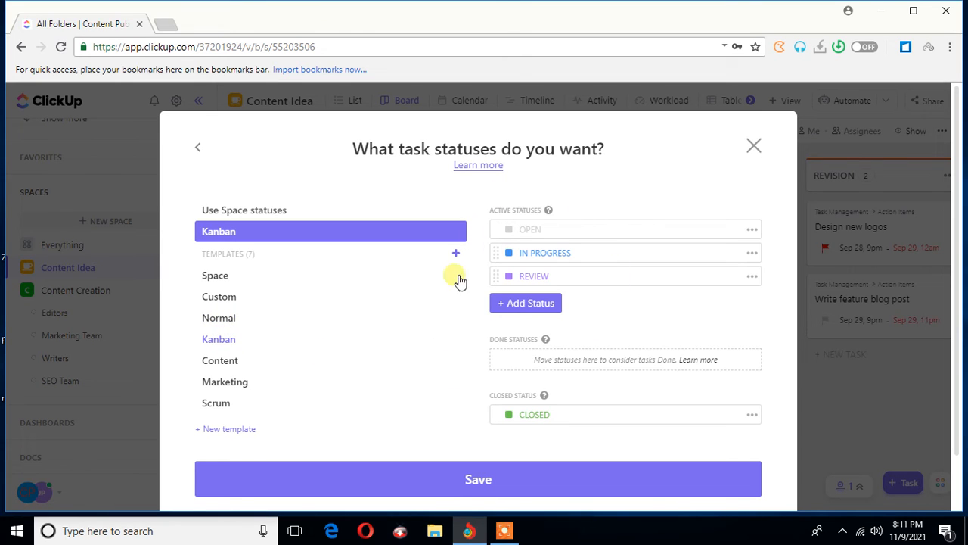
{"action": "left_click", "coordinate": [221, 282]}
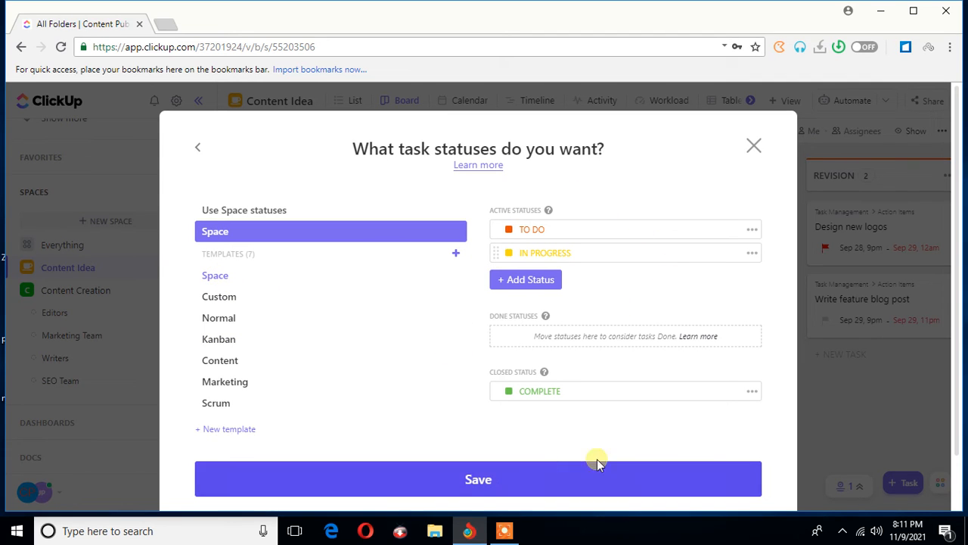
{"action": "left_click", "coordinate": [221, 382]}
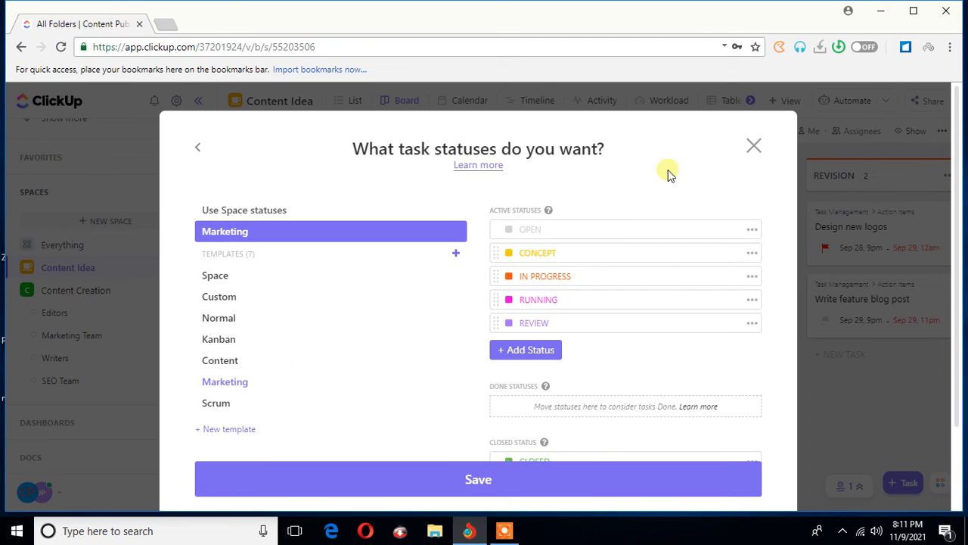
{"action": "left_click", "coordinate": [229, 363]}
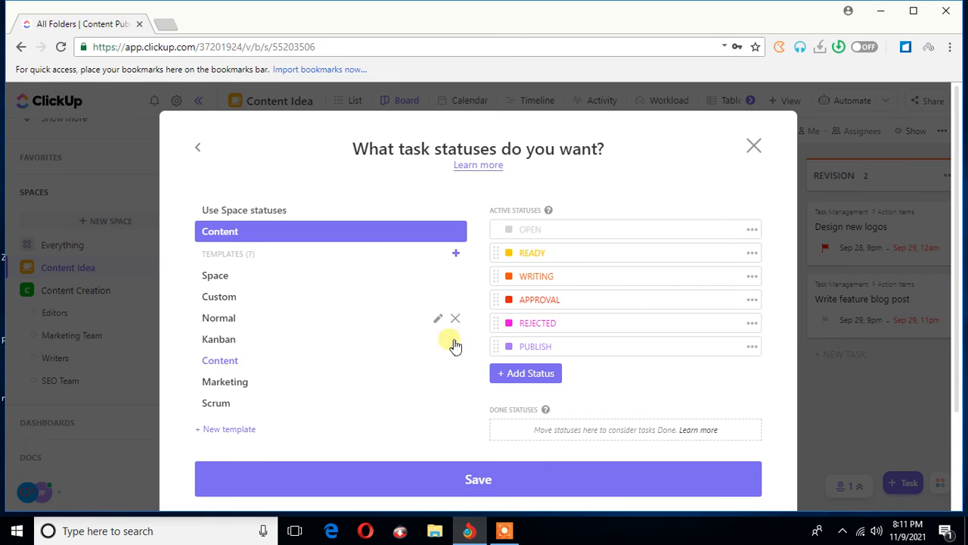
{"action": "left_click", "coordinate": [227, 404]}
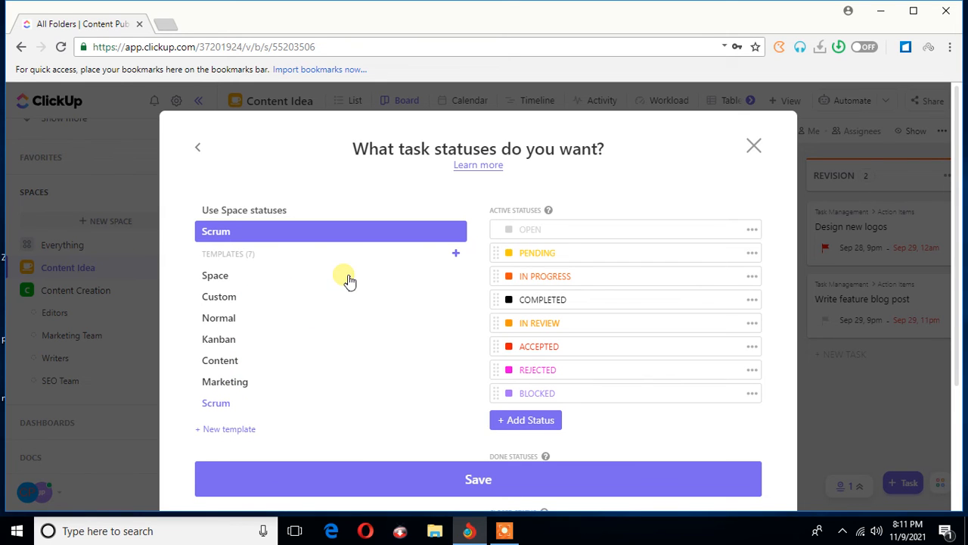
Set the folder's task statuses to Use Space statuses and create the private Content creators folder.
{"action": "left_click", "coordinate": [247, 214]}
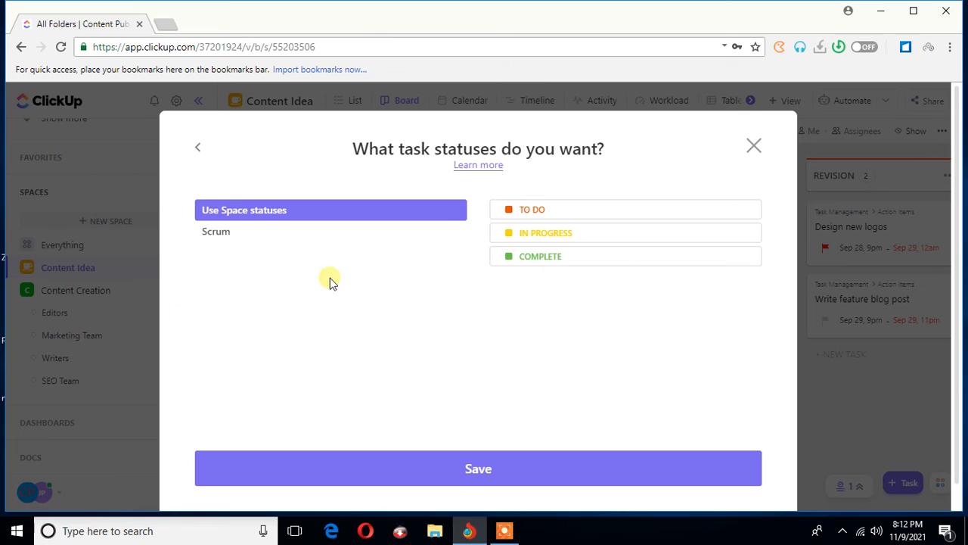
{"action": "left_click", "coordinate": [522, 469]}
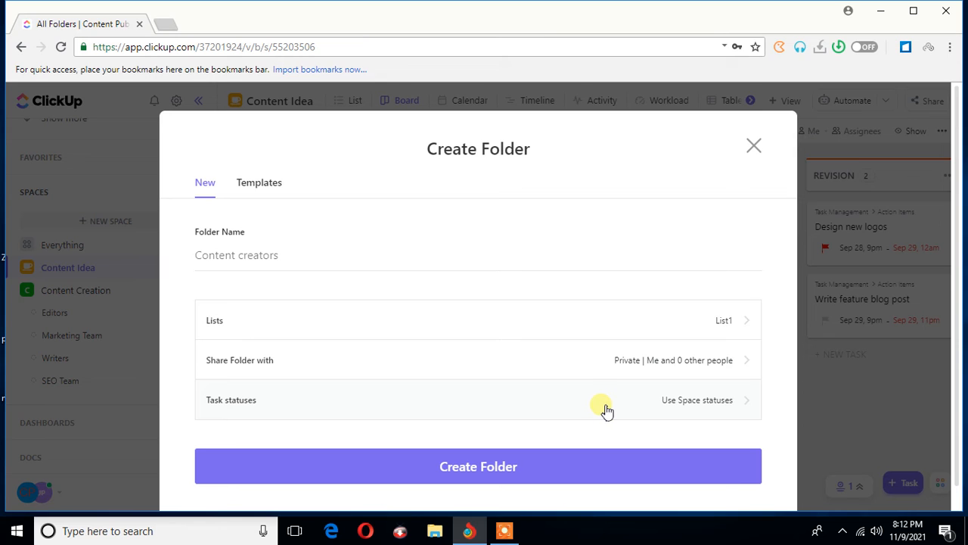
{"action": "left_click", "coordinate": [663, 368]}
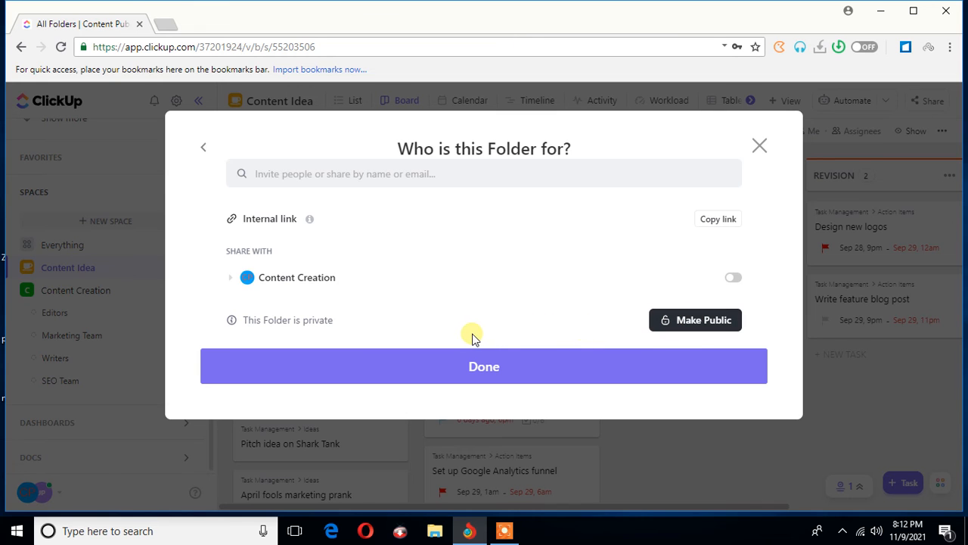
{"action": "left_click", "coordinate": [470, 365]}
{"action": "left_click", "coordinate": [204, 149]}
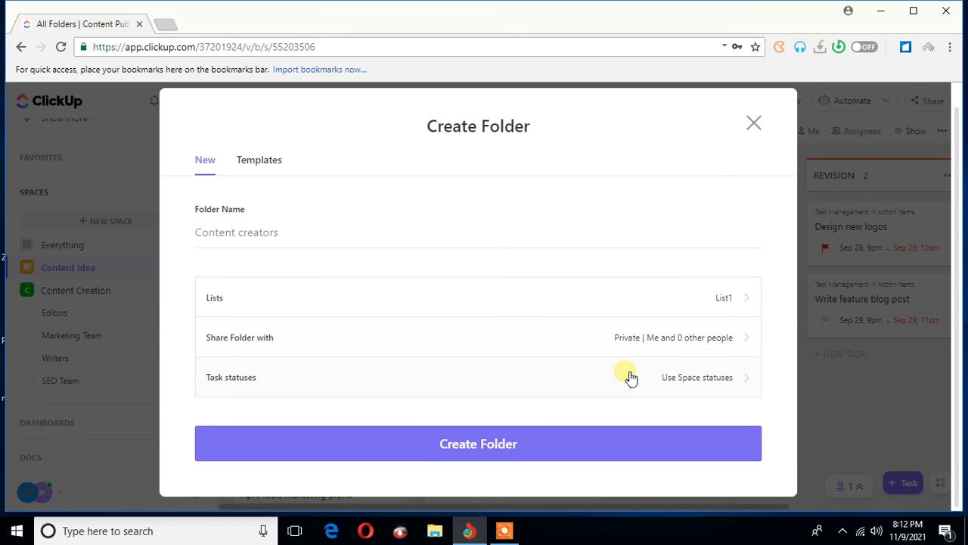
{"action": "left_click", "coordinate": [481, 450]}
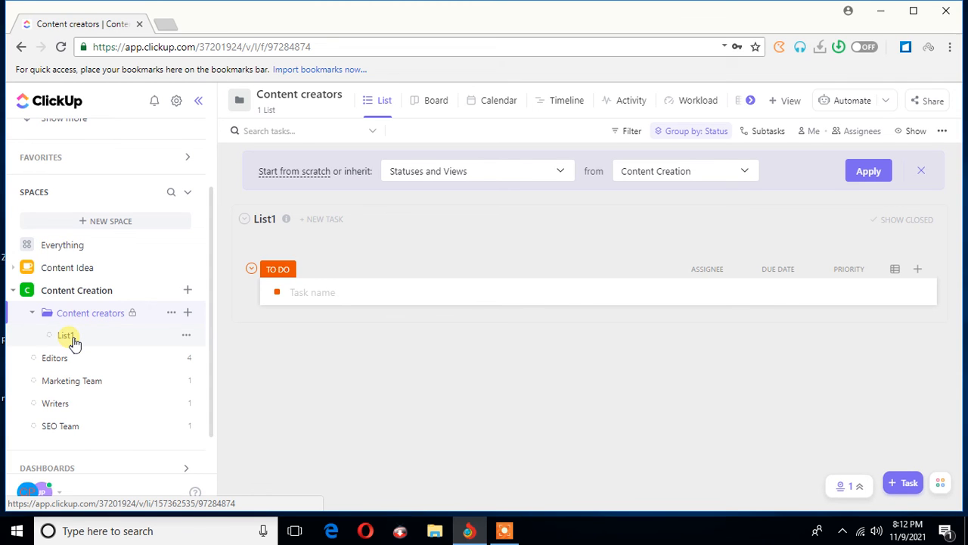
Start archiving List1 in the Content creators folder and cancel at the confirmation.
{"action": "left_click", "coordinate": [187, 336]}
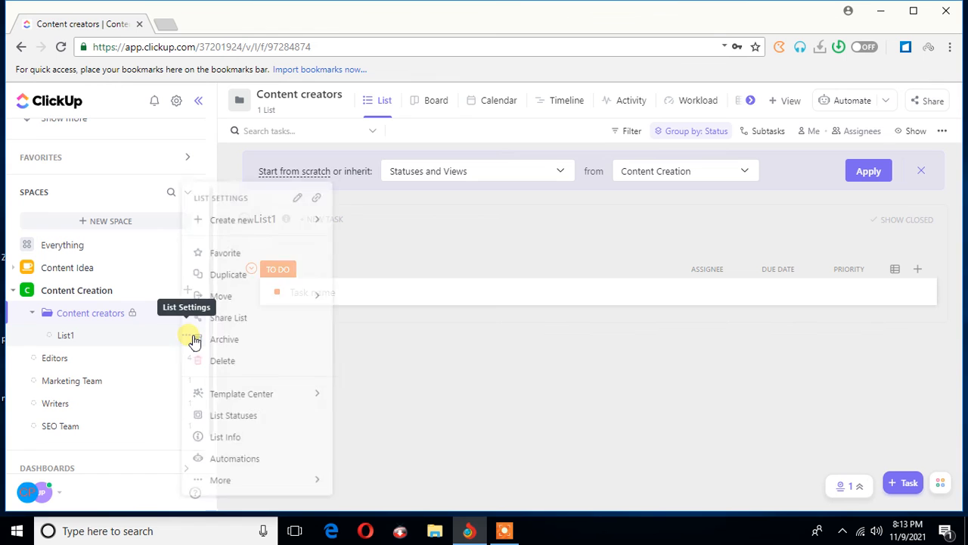
{"action": "left_click", "coordinate": [235, 342]}
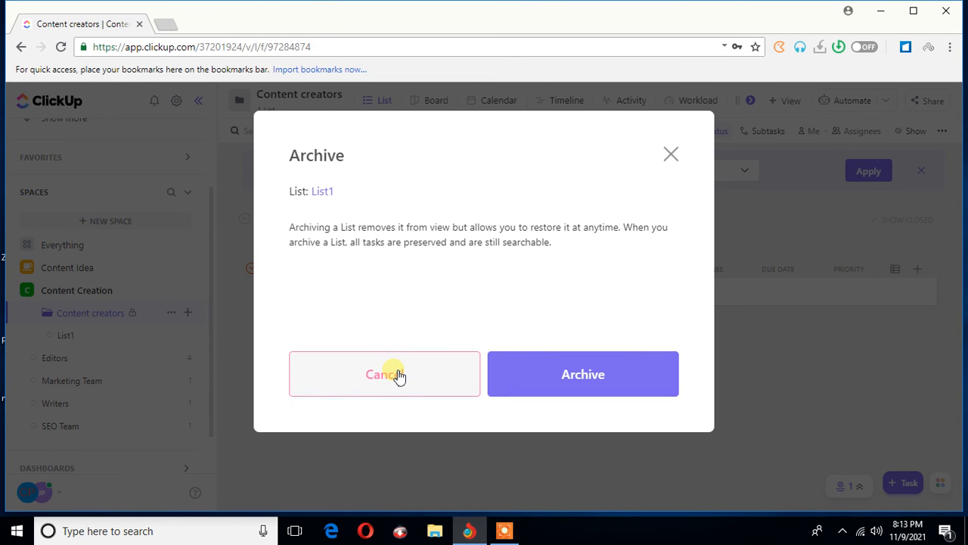
{"action": "left_click", "coordinate": [670, 154]}
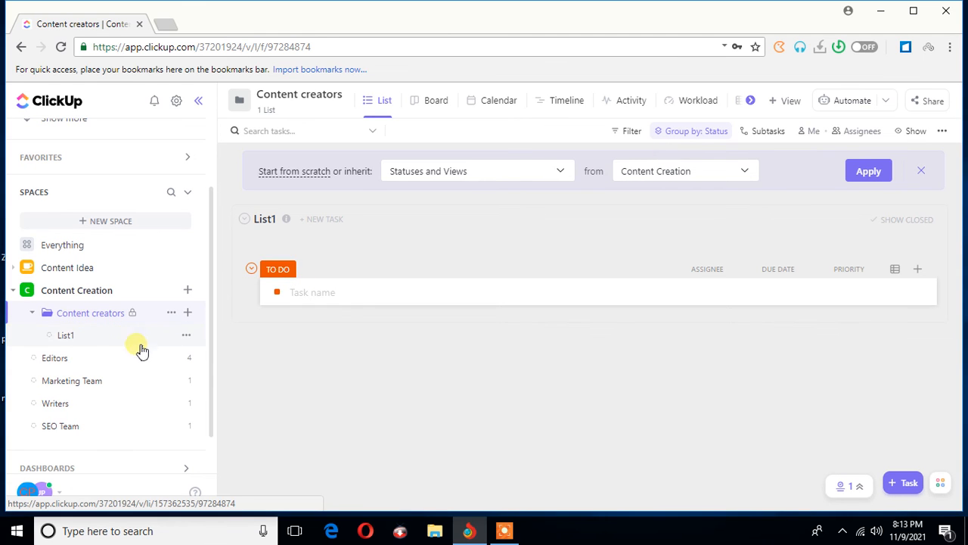
{"action": "left_click", "coordinate": [27, 490]}
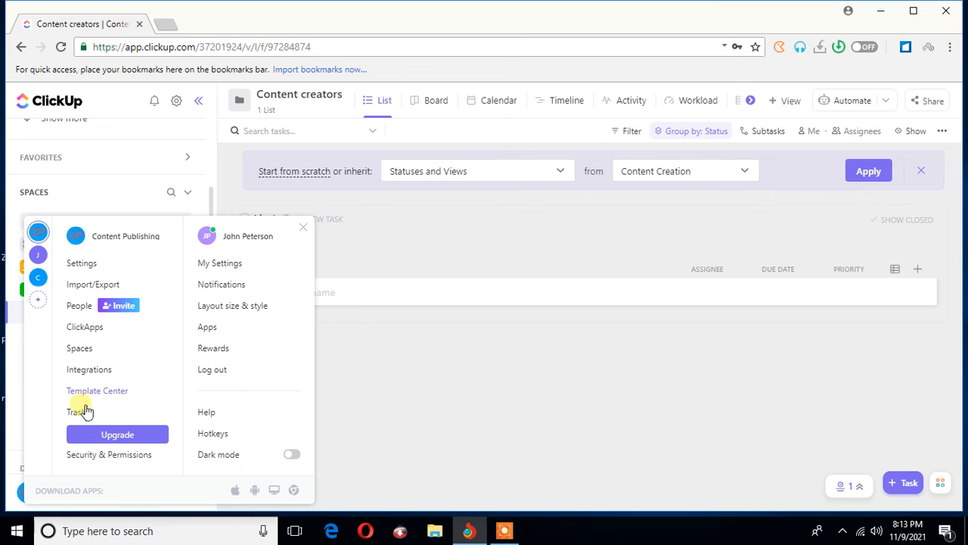
{"action": "left_click", "coordinate": [85, 411]}
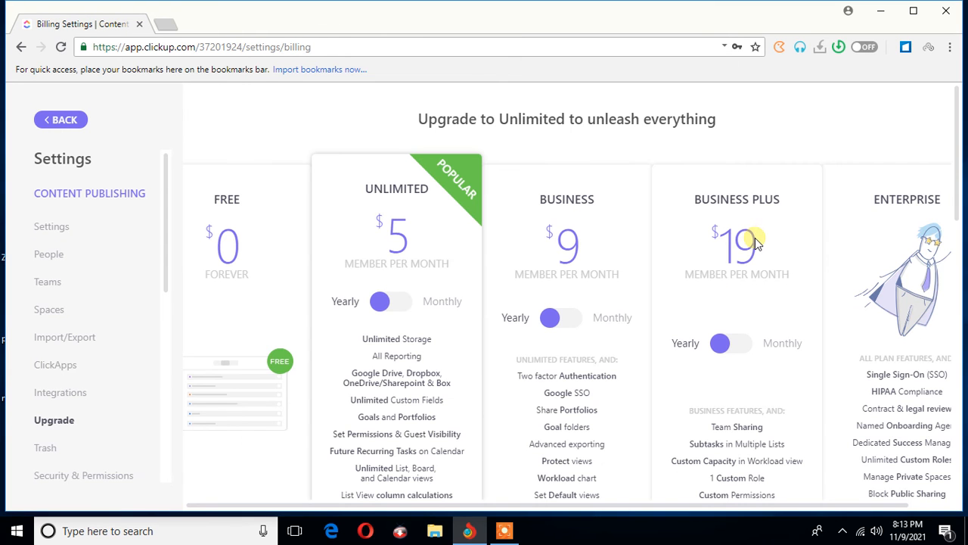
{"action": "left_click", "coordinate": [65, 119]}
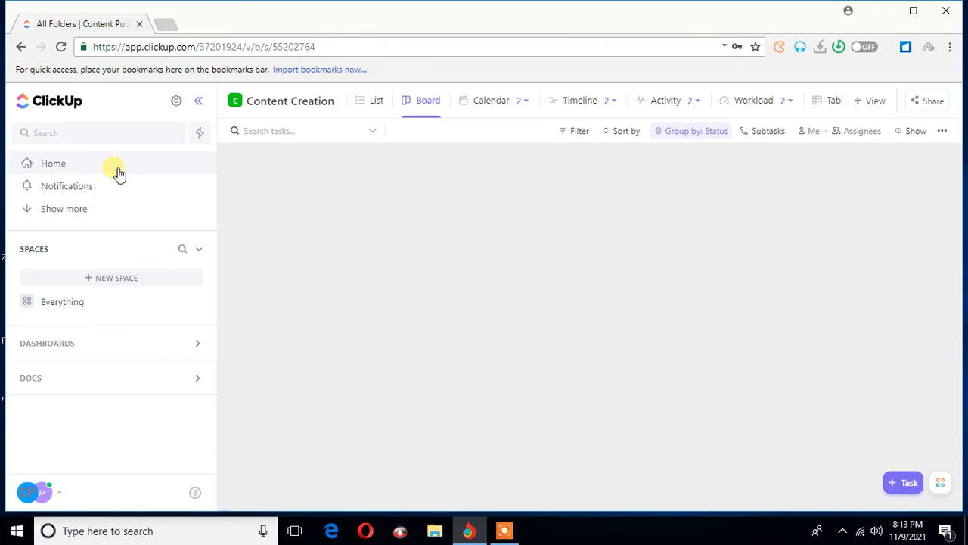
{"action": "scroll", "coordinate": [113, 227], "scroll_direction": "down", "scroll_amount": 1}
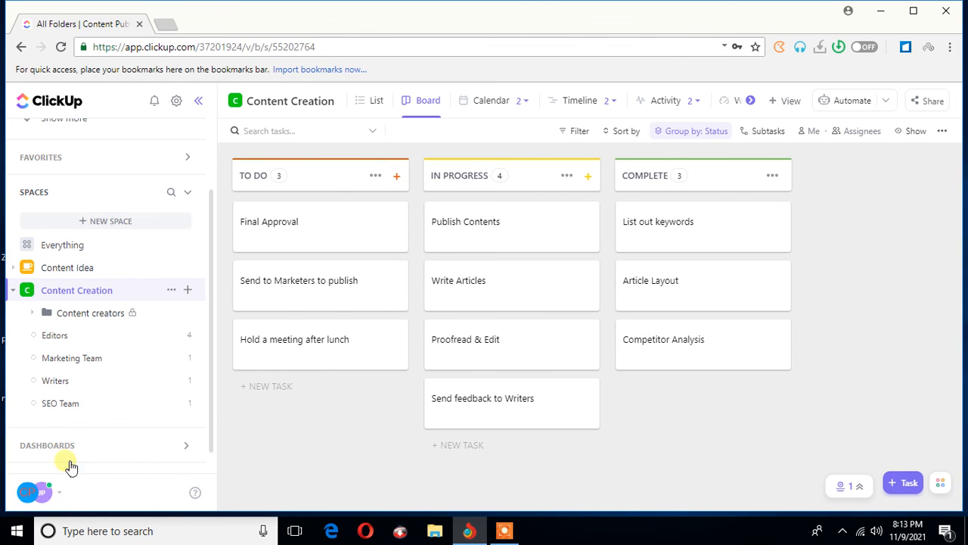
Examine the deleted items in the Content Publishing workspace's trash and return to the Content Creation space.
{"action": "left_click", "coordinate": [34, 490]}
{"action": "left_click", "coordinate": [79, 419]}
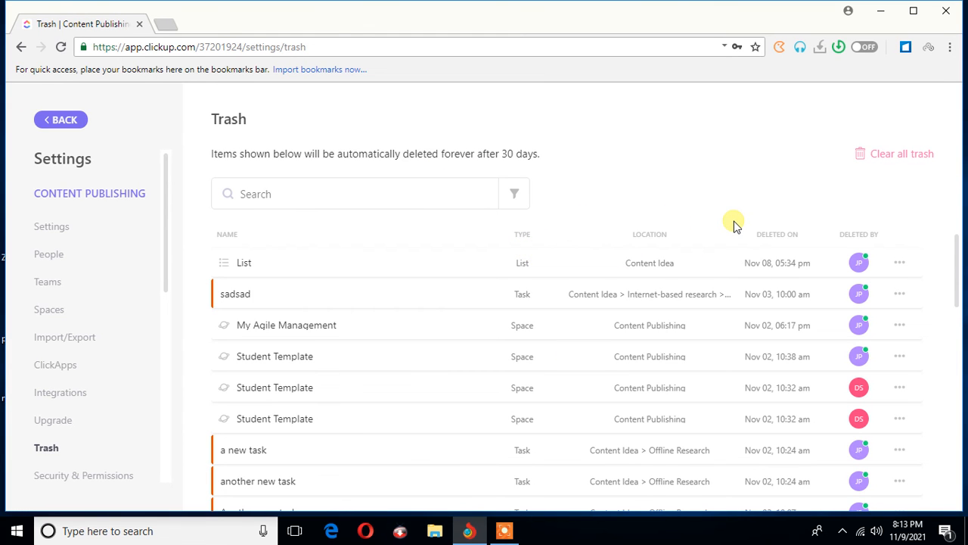
{"action": "scroll", "coordinate": [688, 308], "scroll_direction": "down", "scroll_amount": 10}
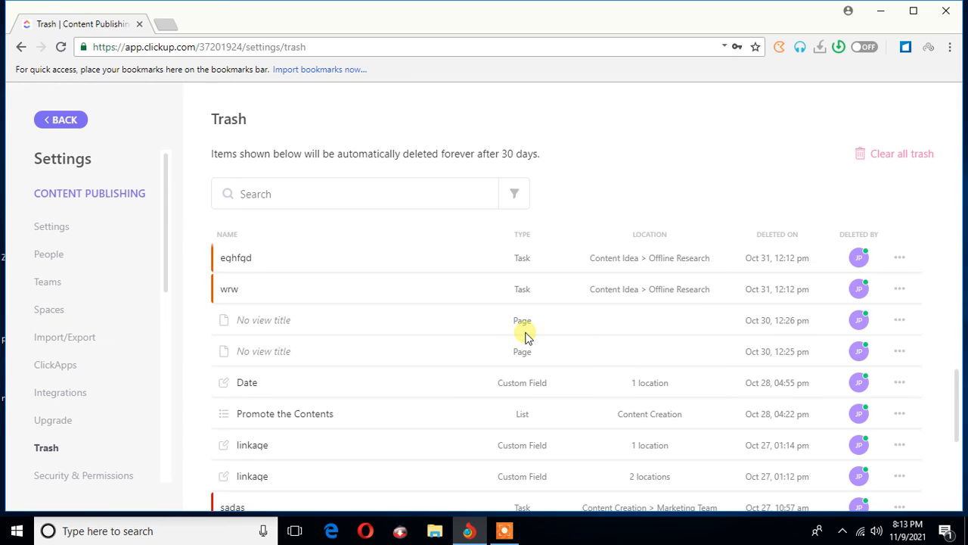
{"action": "scroll", "coordinate": [529, 344], "scroll_direction": "up", "scroll_amount": 3}
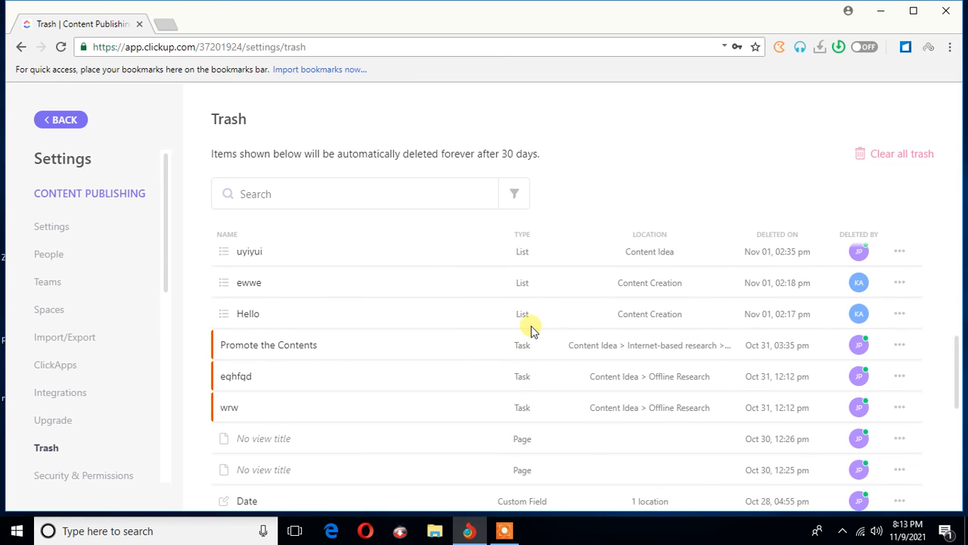
{"action": "scroll", "coordinate": [531, 333], "scroll_direction": "up", "scroll_amount": 3}
{"action": "scroll", "coordinate": [530, 302], "scroll_direction": "up", "scroll_amount": 3}
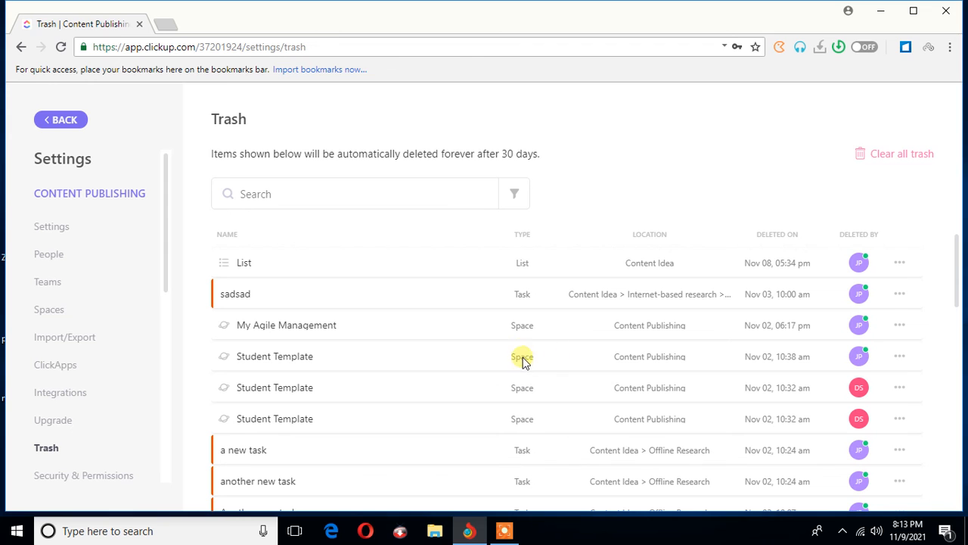
{"action": "scroll", "coordinate": [564, 373], "scroll_direction": "down", "scroll_amount": 3}
{"action": "scroll", "coordinate": [565, 372], "scroll_direction": "down", "scroll_amount": 7}
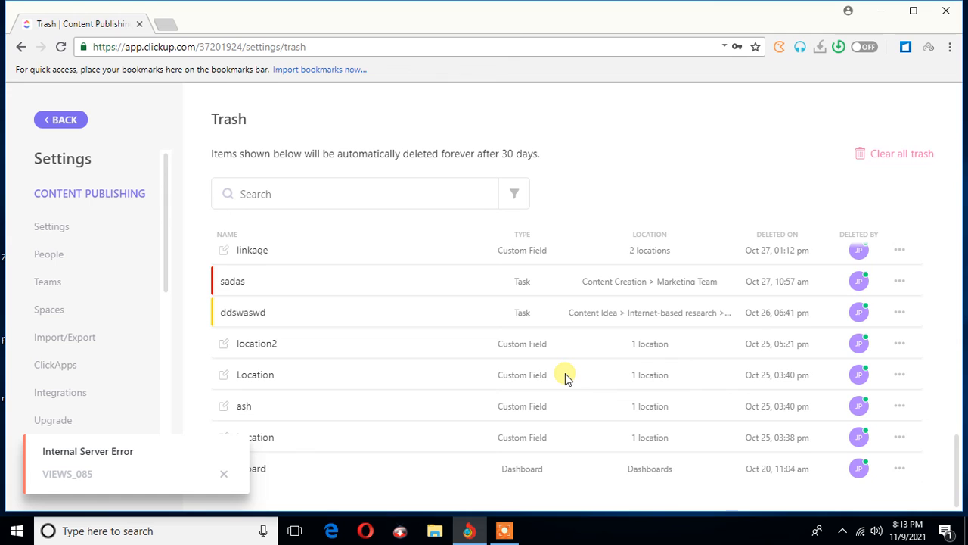
{"action": "scroll", "coordinate": [566, 373], "scroll_direction": "up", "scroll_amount": 10}
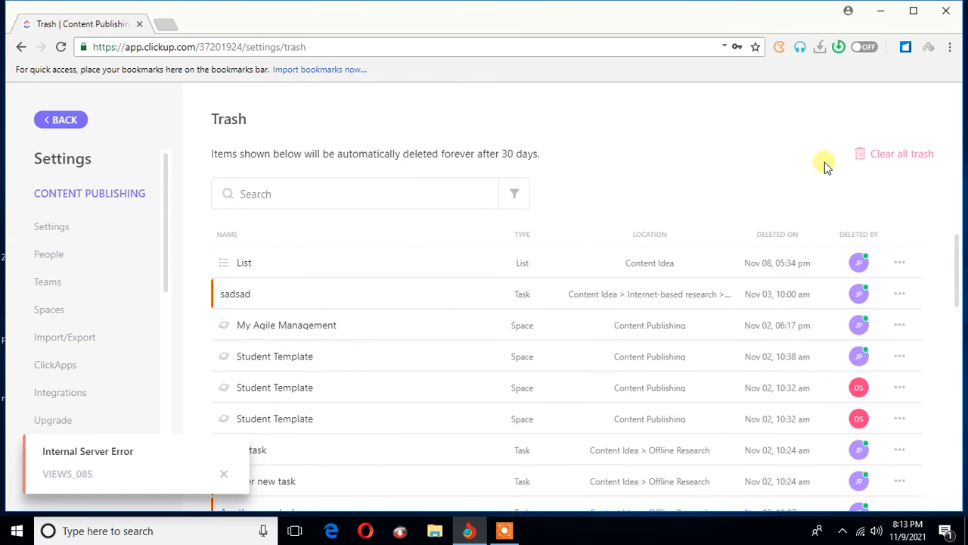
{"action": "left_click", "coordinate": [66, 121]}
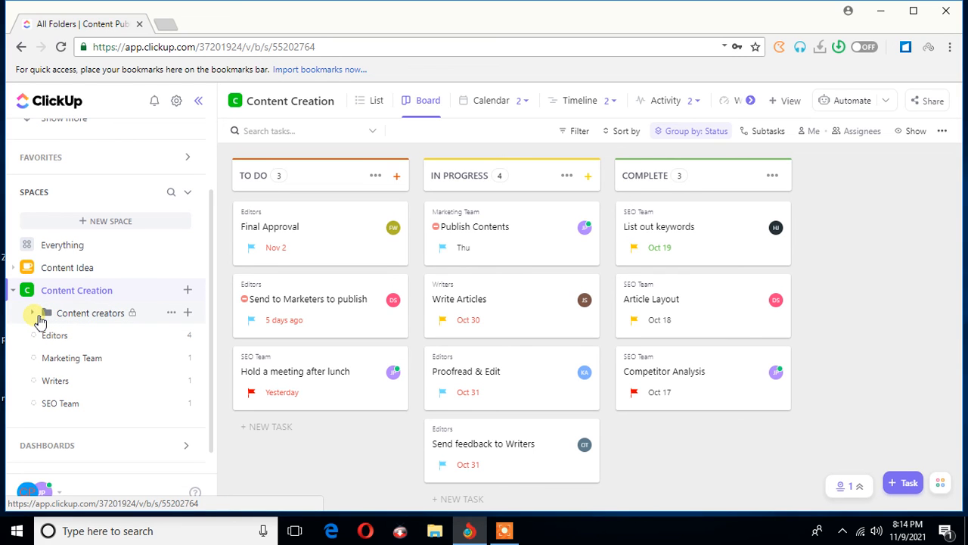
Delete List1 from the Content creators folder in the Content Creation space.
{"action": "left_click", "coordinate": [33, 312]}
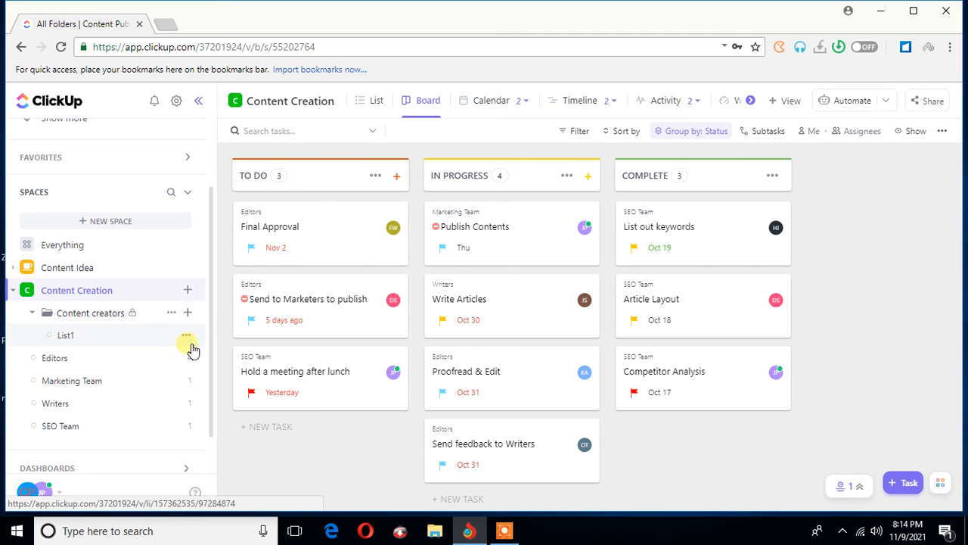
{"action": "left_click", "coordinate": [186, 335]}
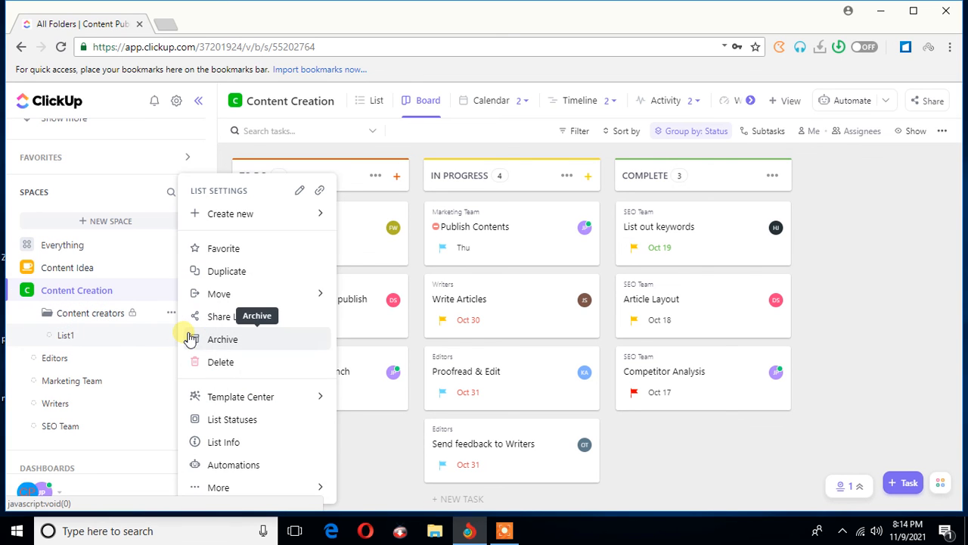
{"action": "left_click", "coordinate": [219, 362]}
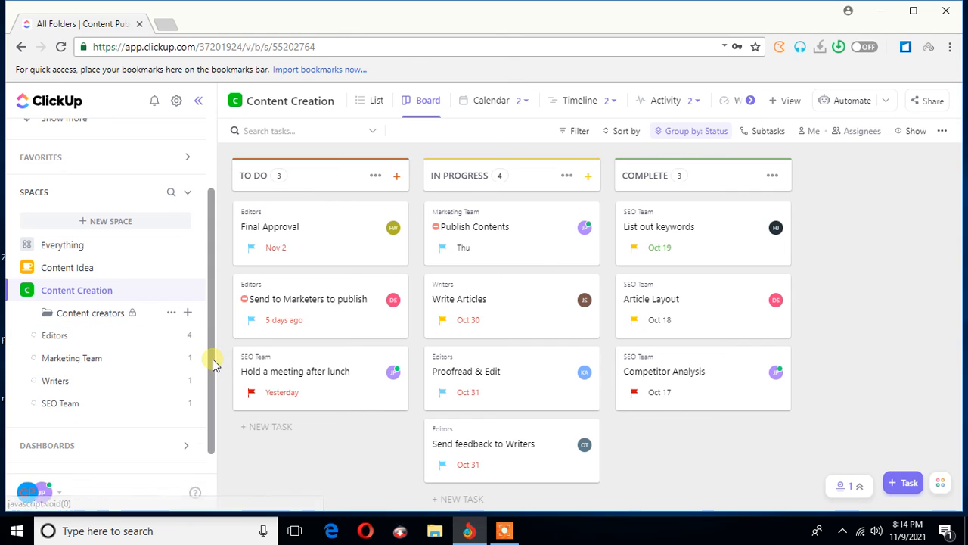